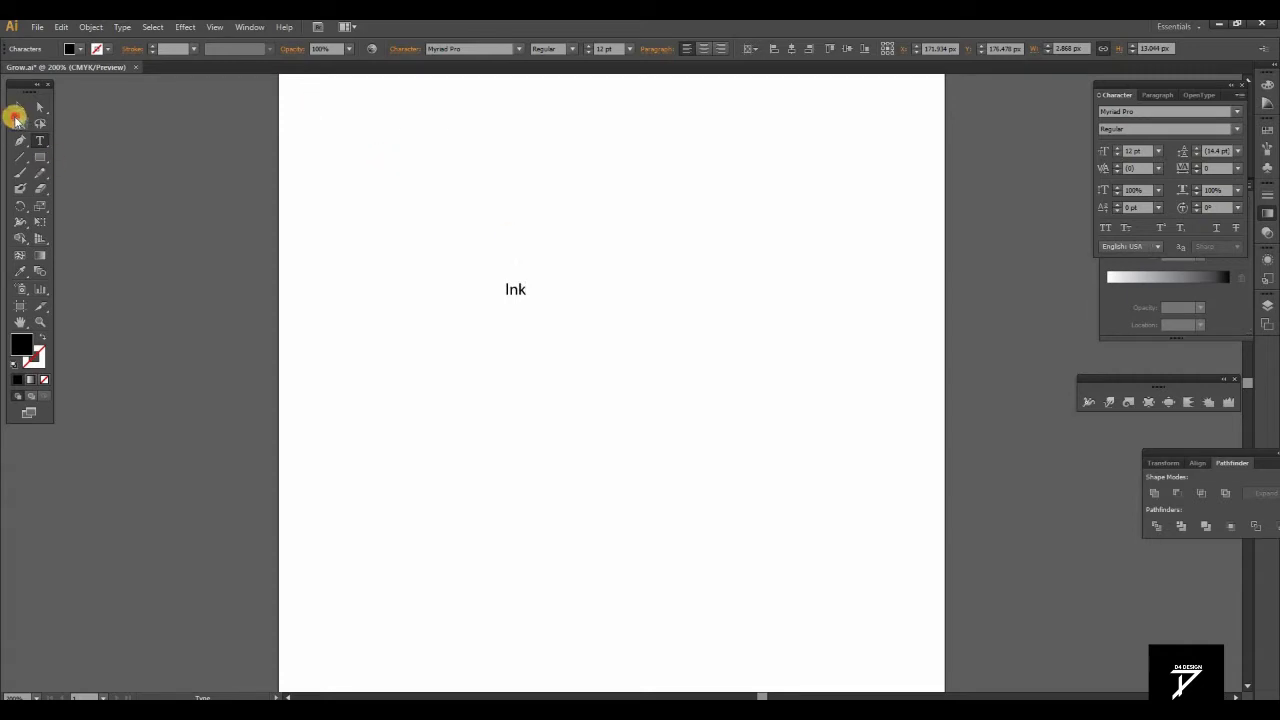
Set the Ink text to all caps in Bold and scale it up to about 112 pt.
click(20, 107)
click(507, 290)
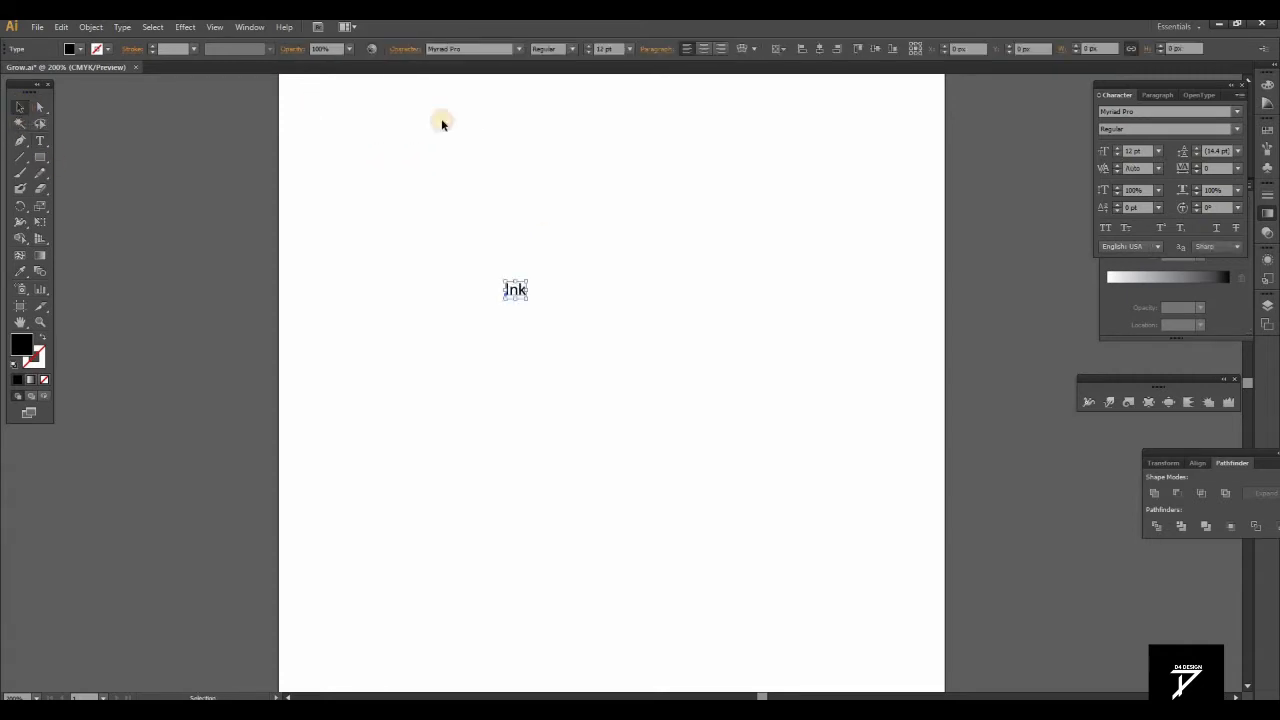
click(400, 50)
click(279, 187)
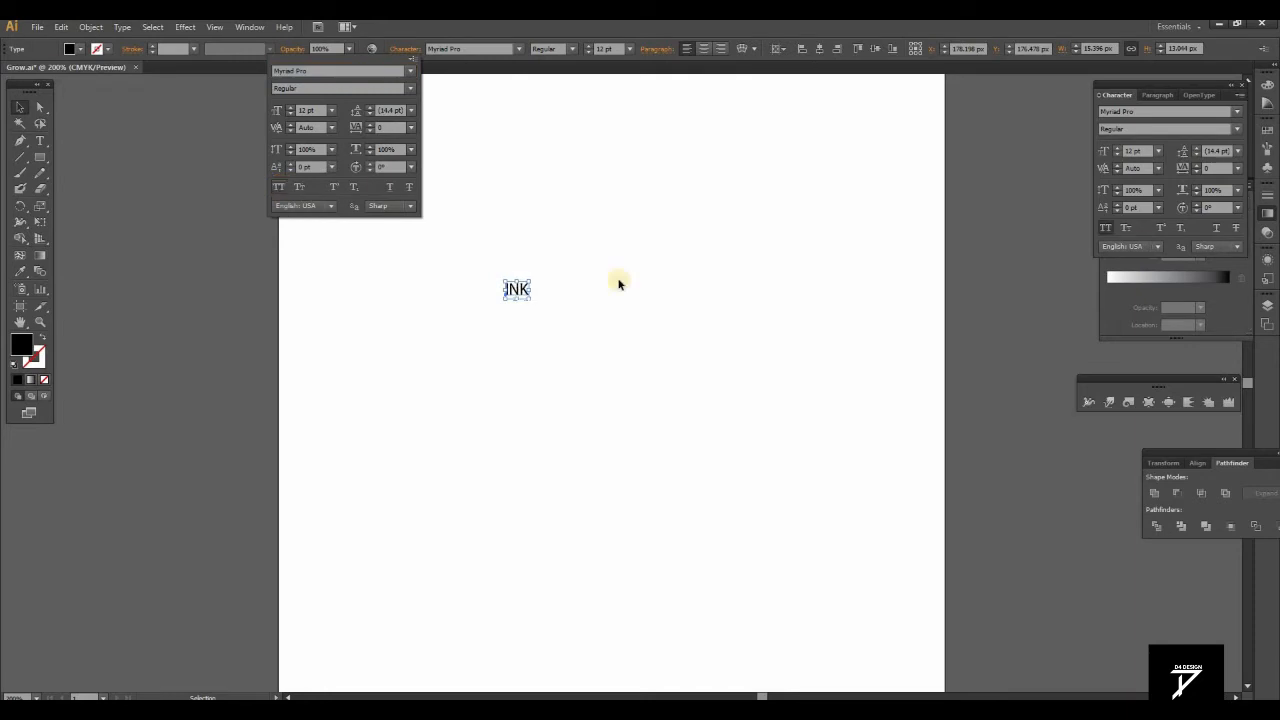
click(445, 145)
drag(527, 297, 745, 444)
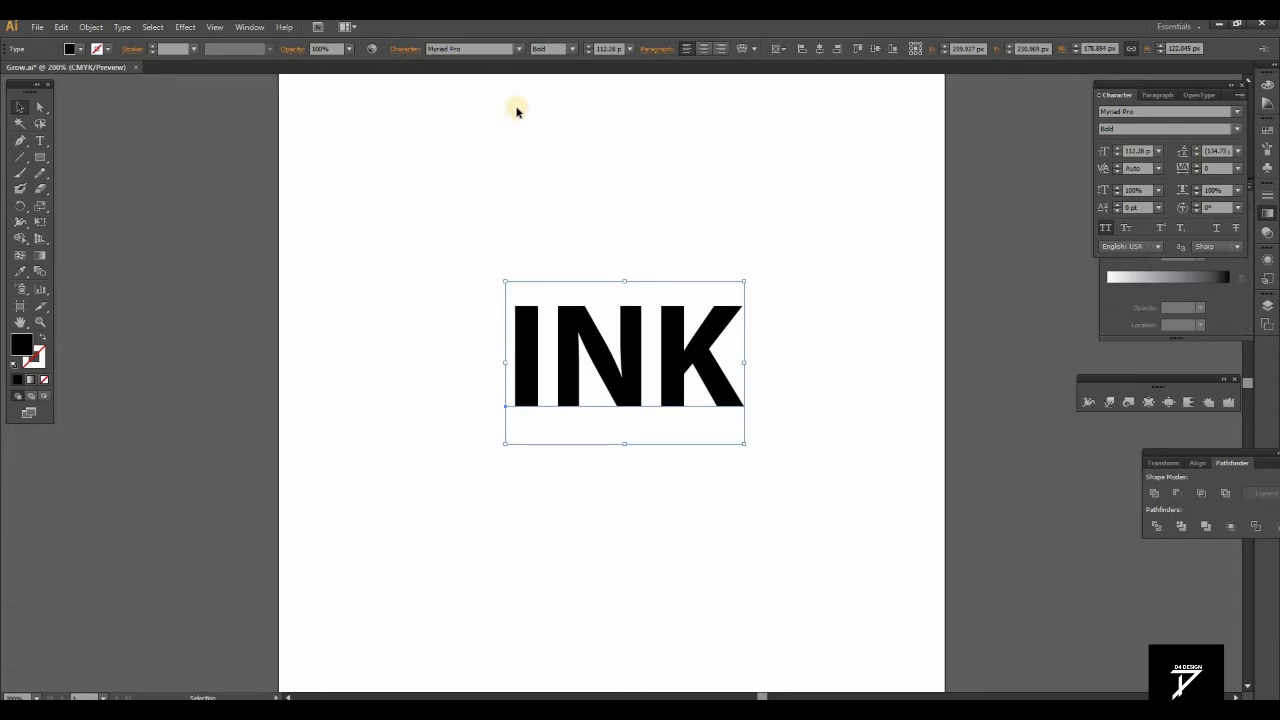
Change the INK text's font to Roboto with the Black style.
click(470, 47)
key(Down)
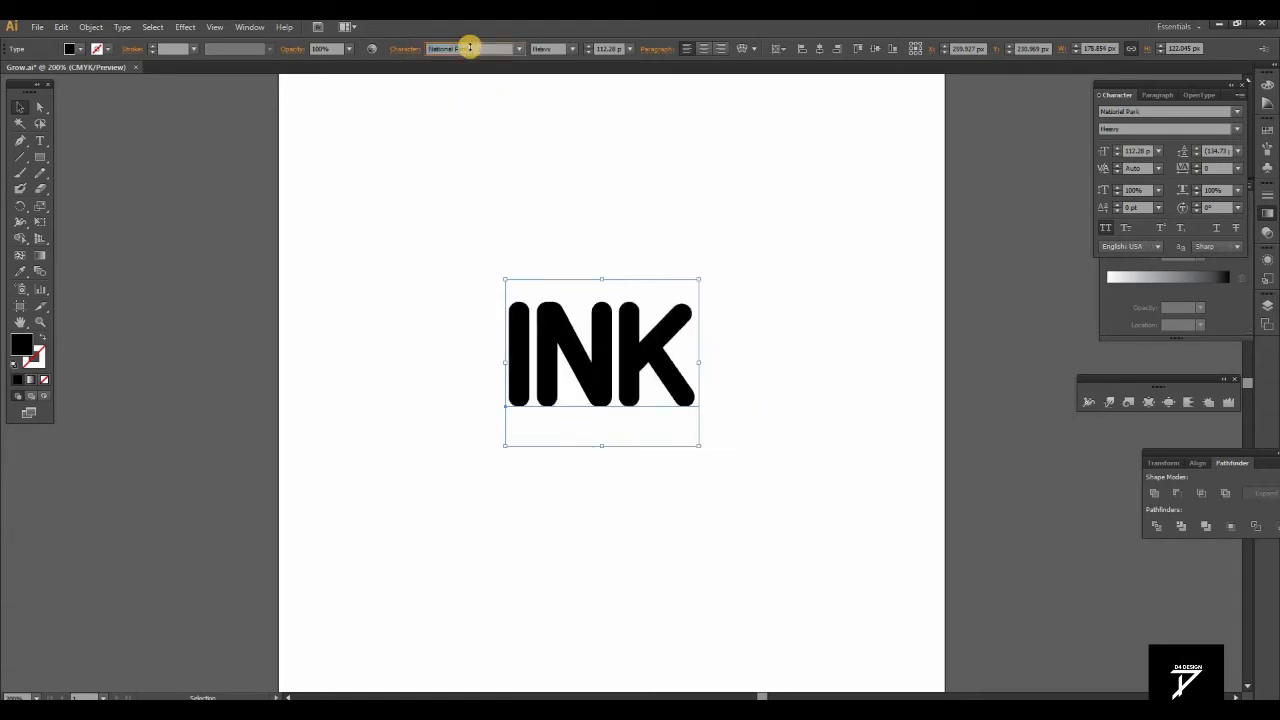
key(Down)
key(Down)
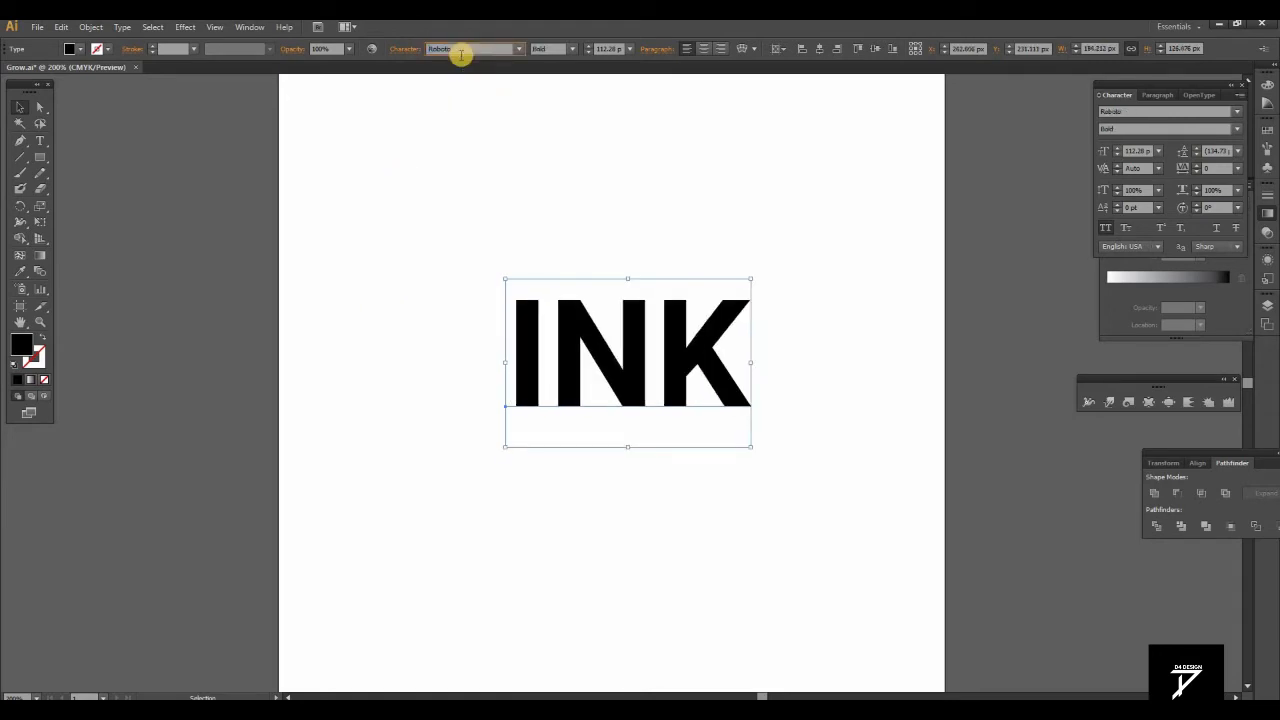
click(410, 48)
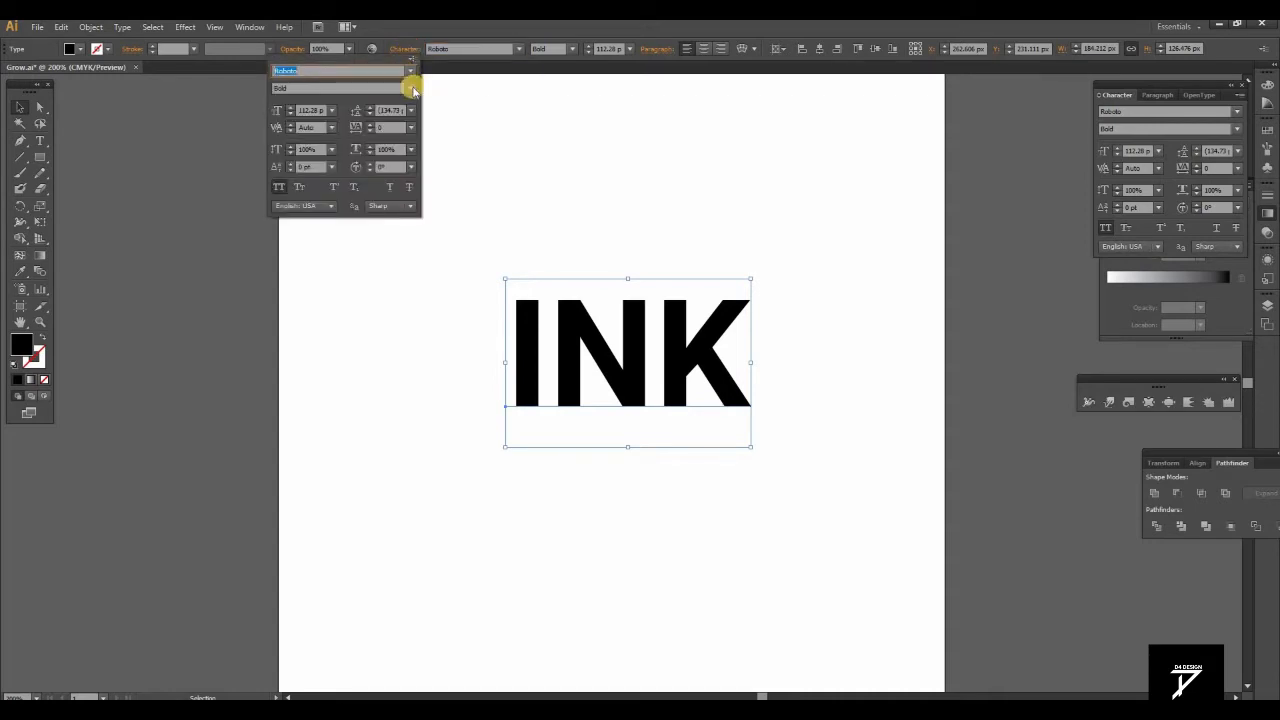
click(411, 88)
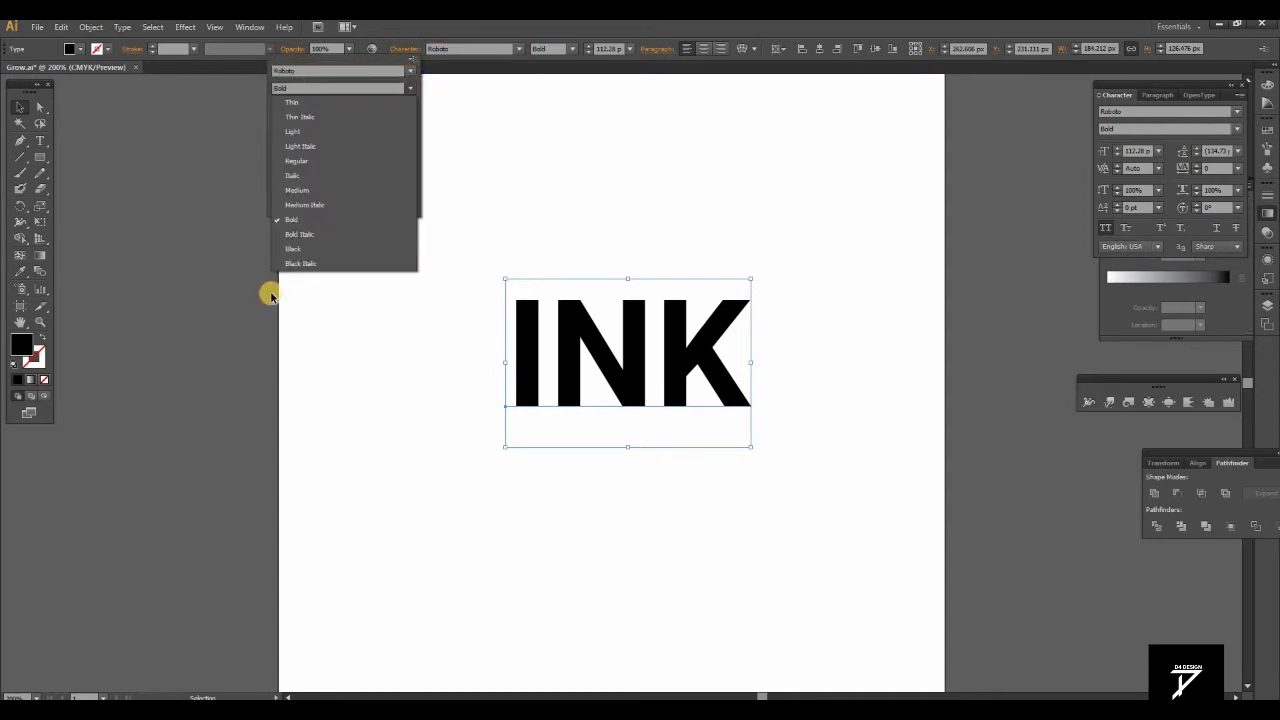
click(298, 256)
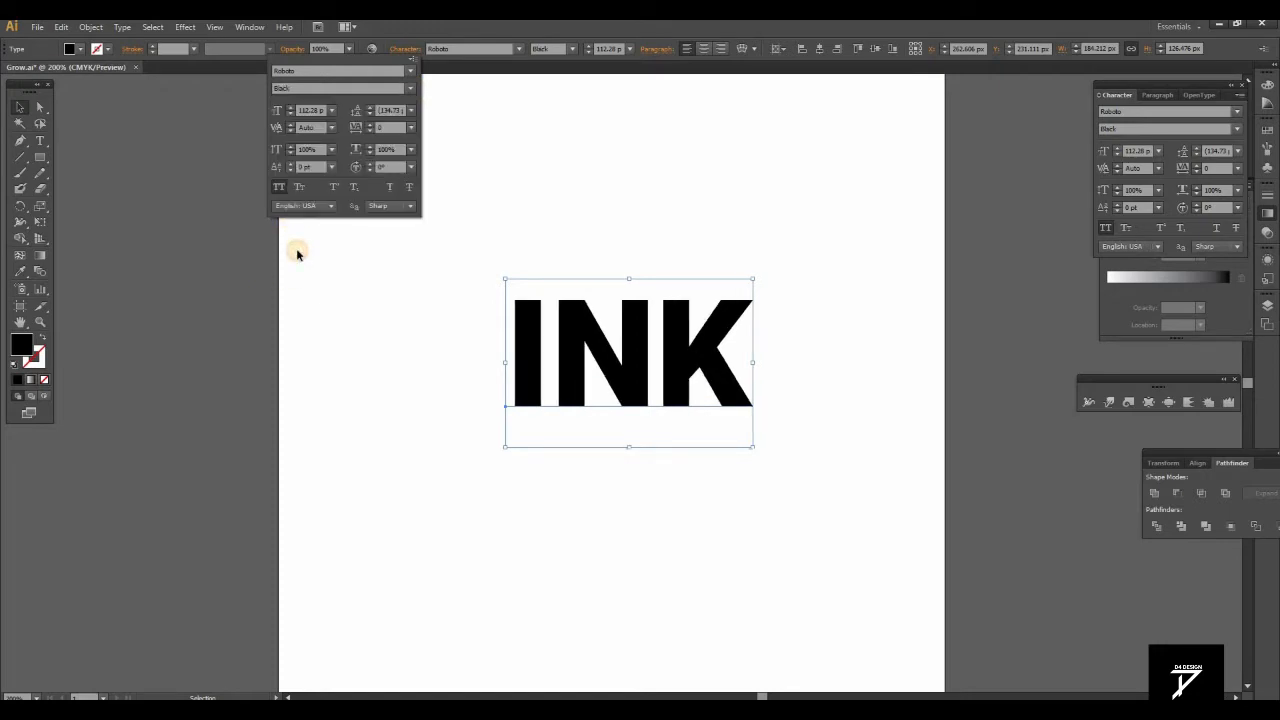
click(827, 565)
click(899, 483)
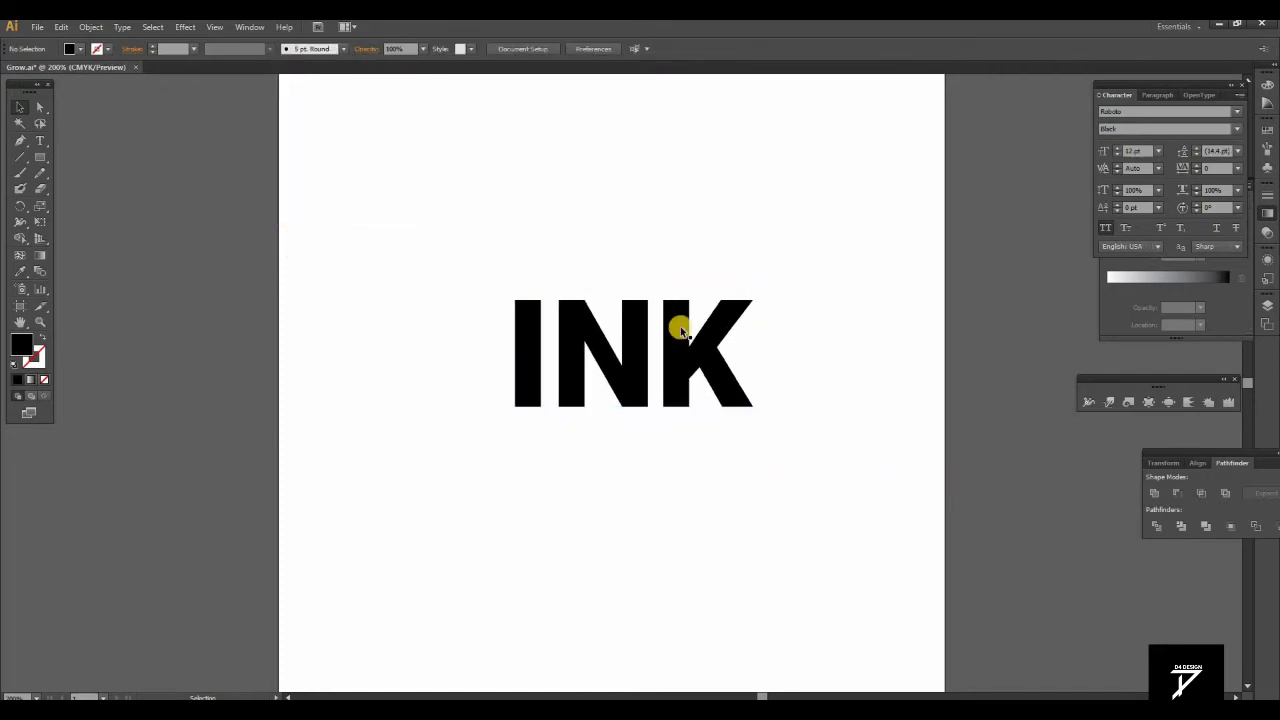
Convert the INK text to outlines and ungroup it into separate letters.
click(691, 334)
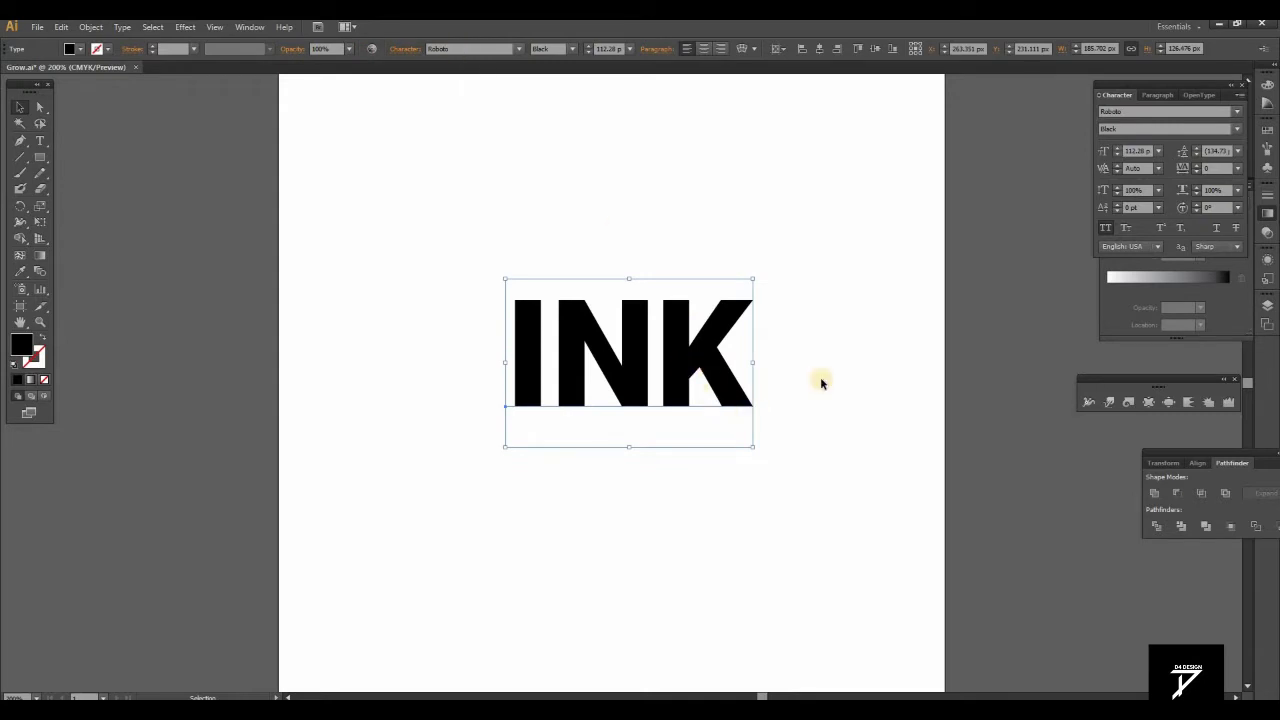
right_click(641, 381)
click(697, 474)
click(641, 410)
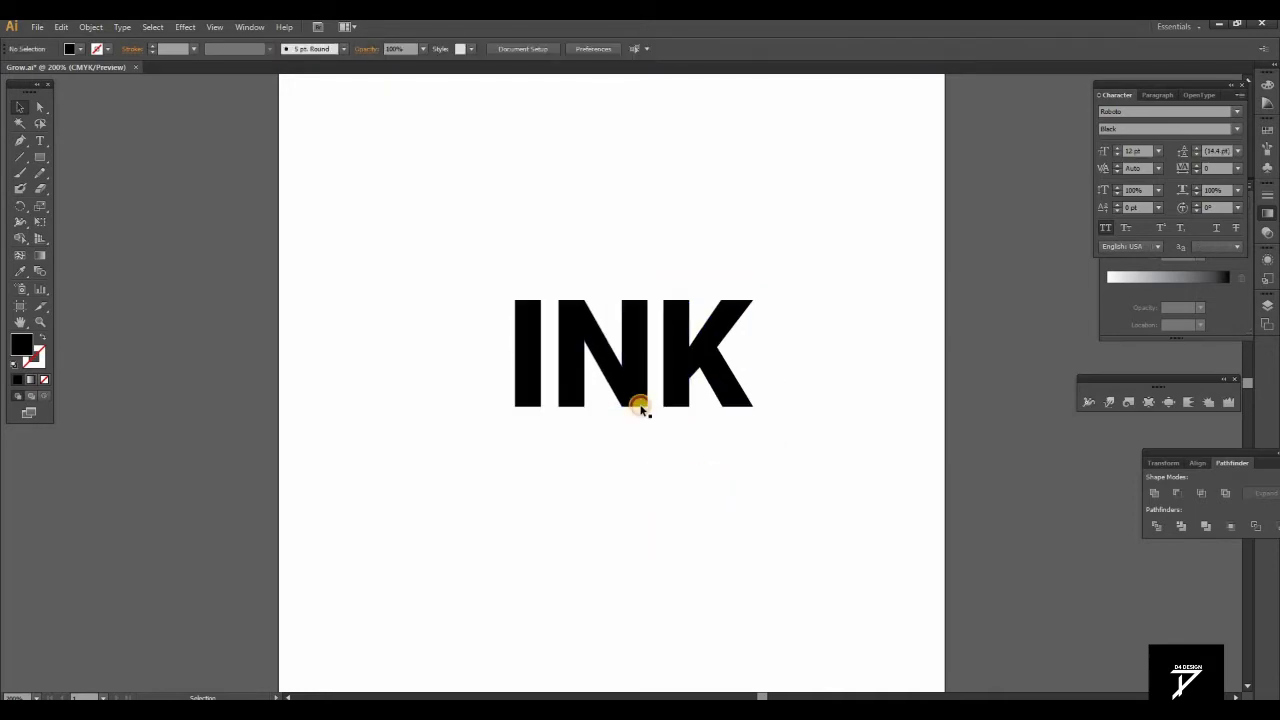
click(633, 377)
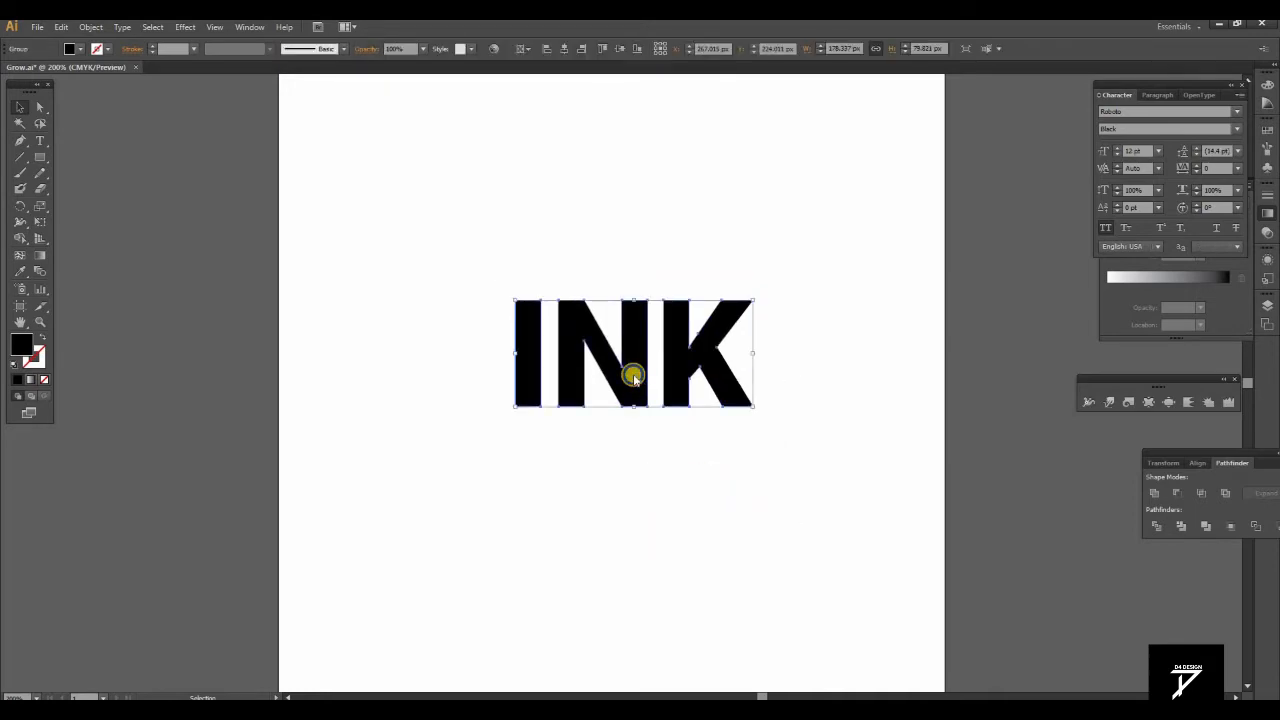
right_click(634, 374)
click(649, 459)
click(608, 363)
Draw a black rectangle of about 67 × 80 px exactly covering the letter N.
key(m)
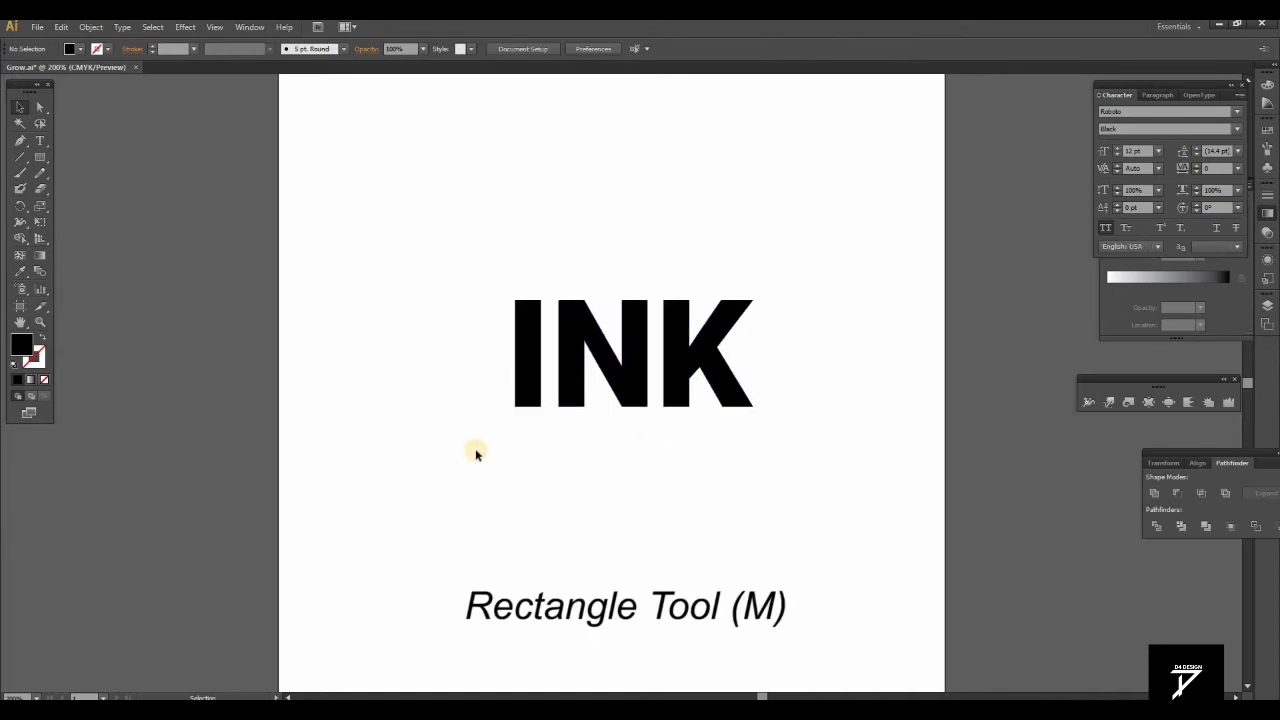
drag(558, 298, 647, 405)
click(21, 107)
key(a)
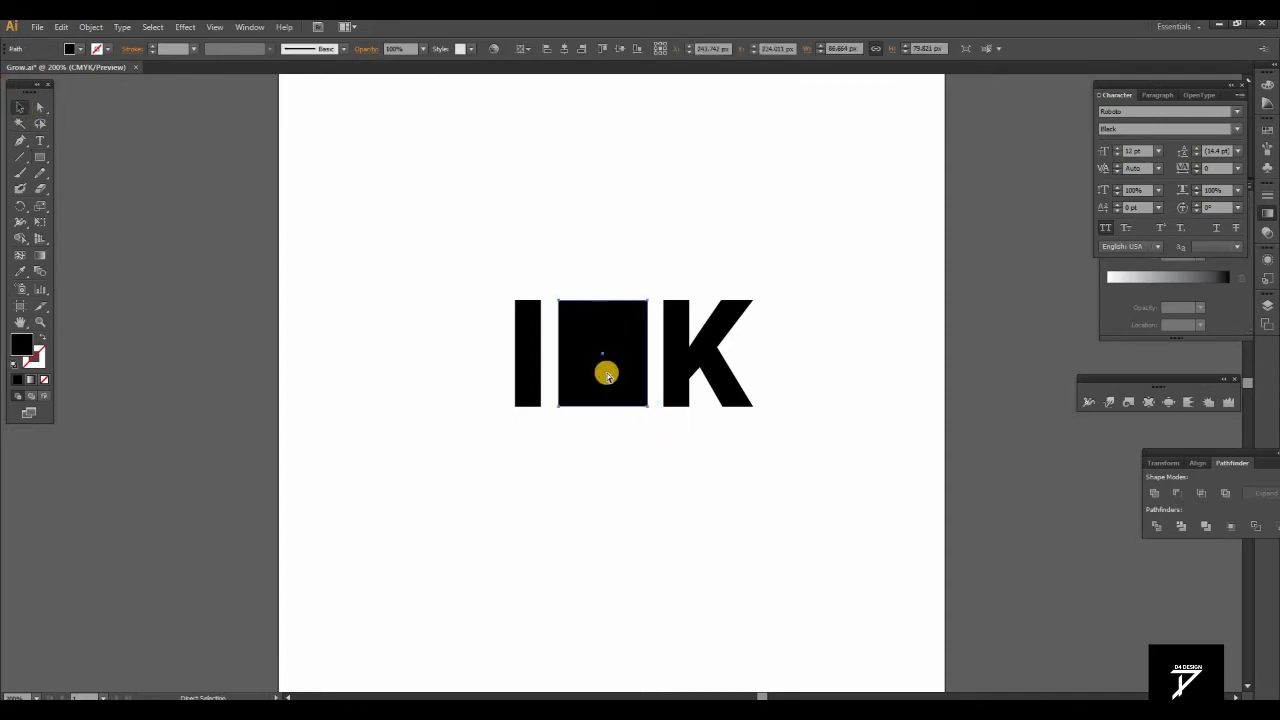
click(614, 458)
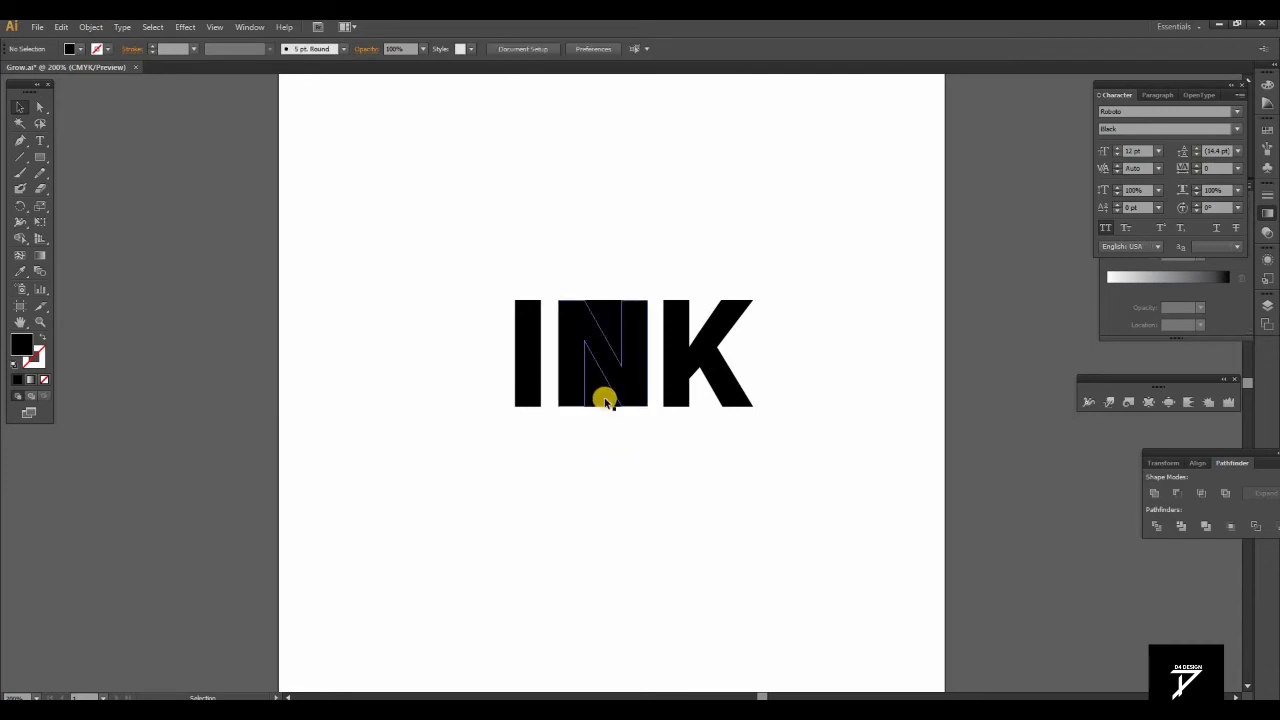
Split the rectangle and the N with Pathfinder Divide and ungroup the resulting pieces.
click(599, 402)
shift+click(613, 353)
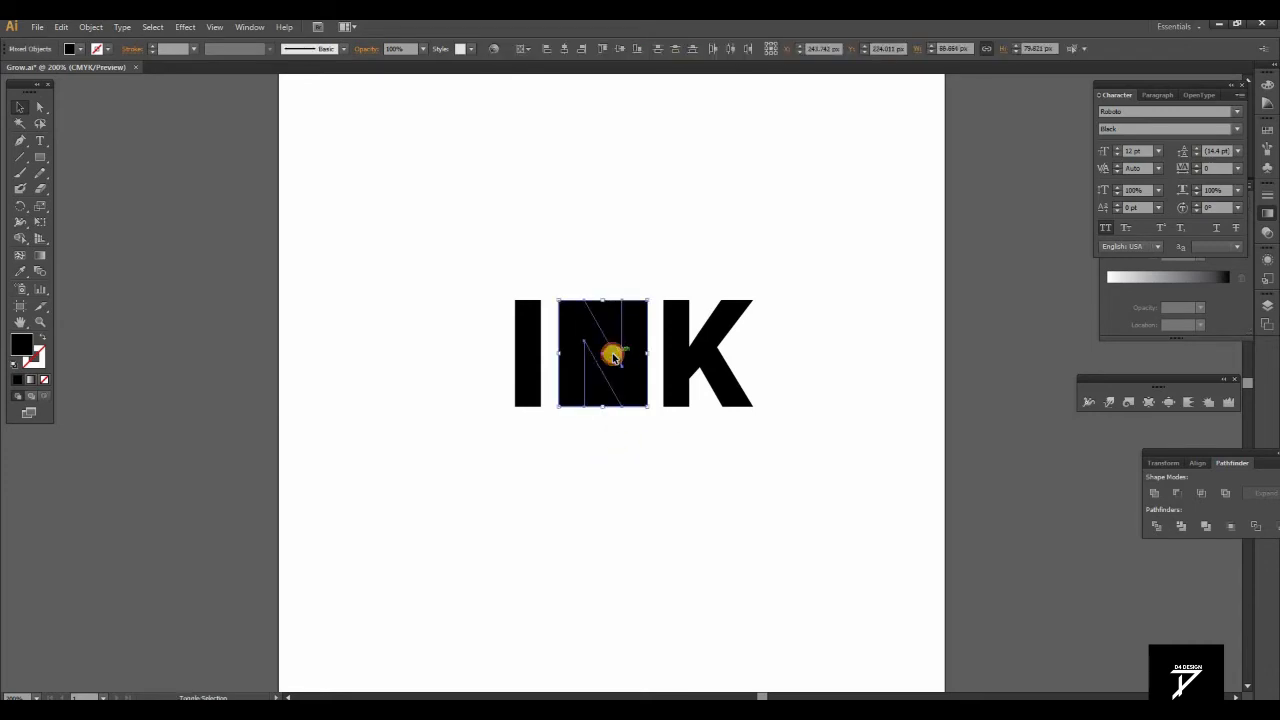
click(1156, 526)
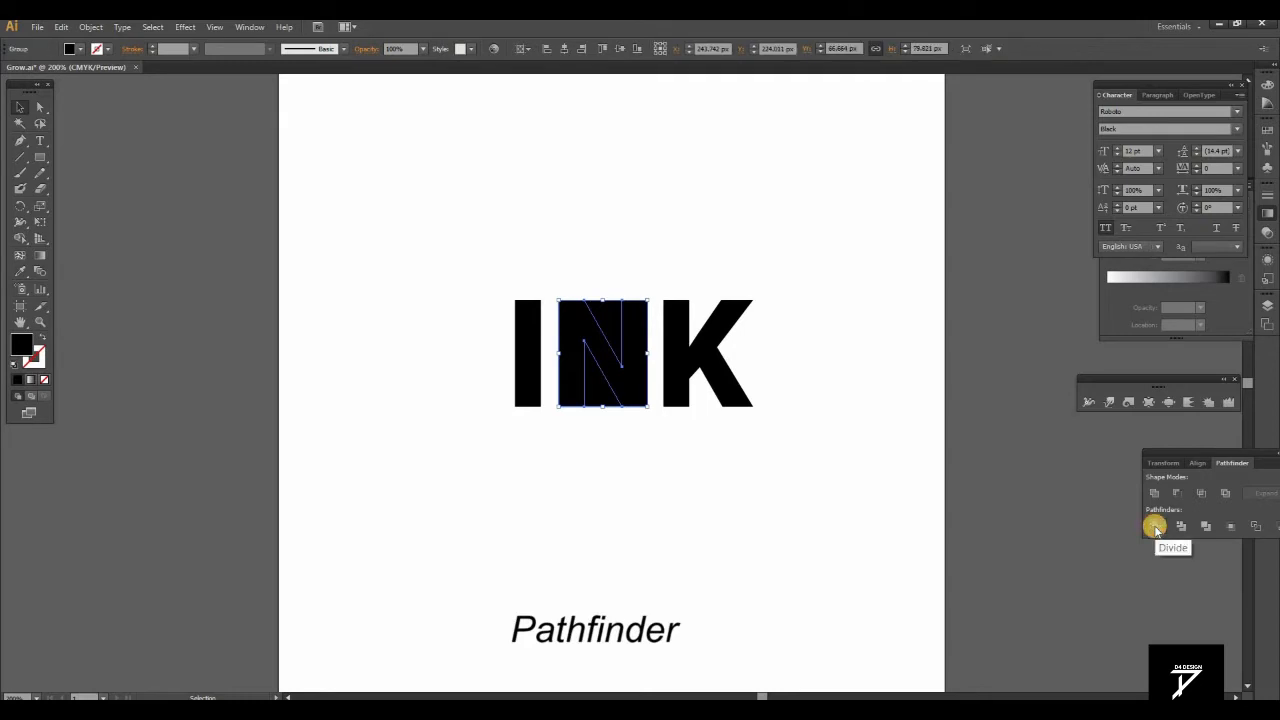
right_click(603, 368)
click(650, 455)
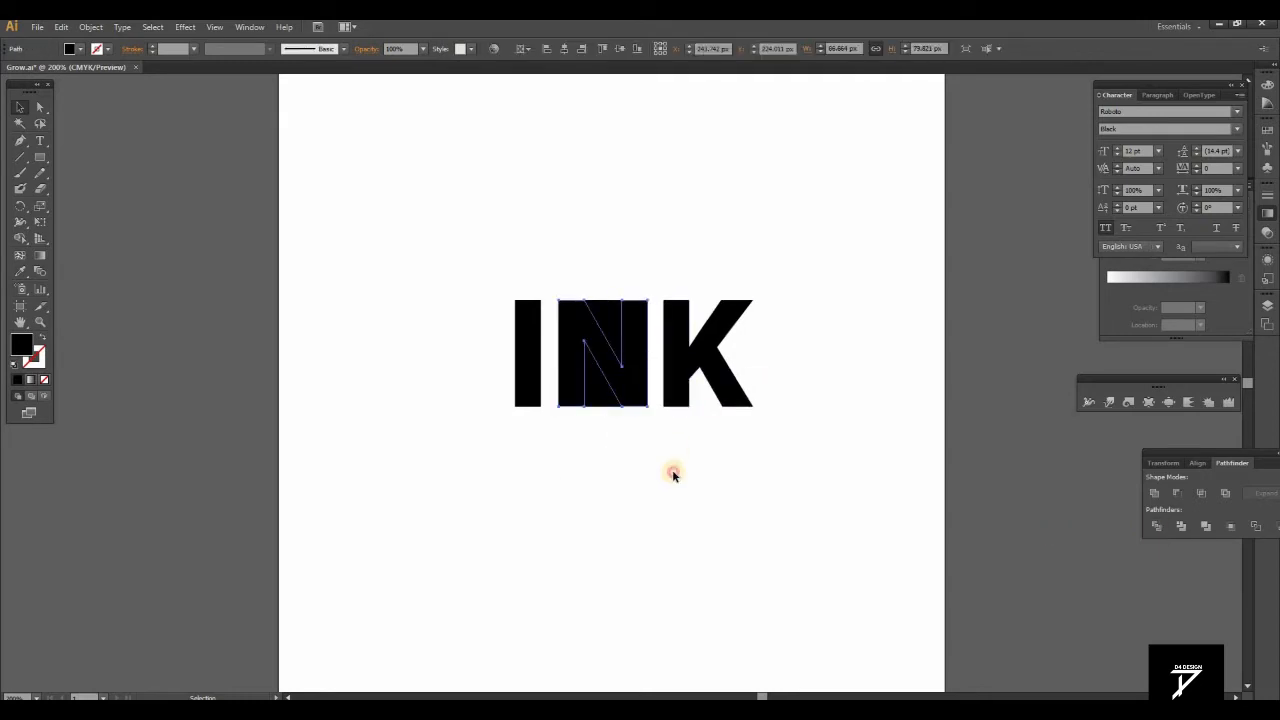
Move the K and the I flush against the sides of the N block and remove the N-shaped piece.
click(672, 469)
drag(669, 383, 652, 383)
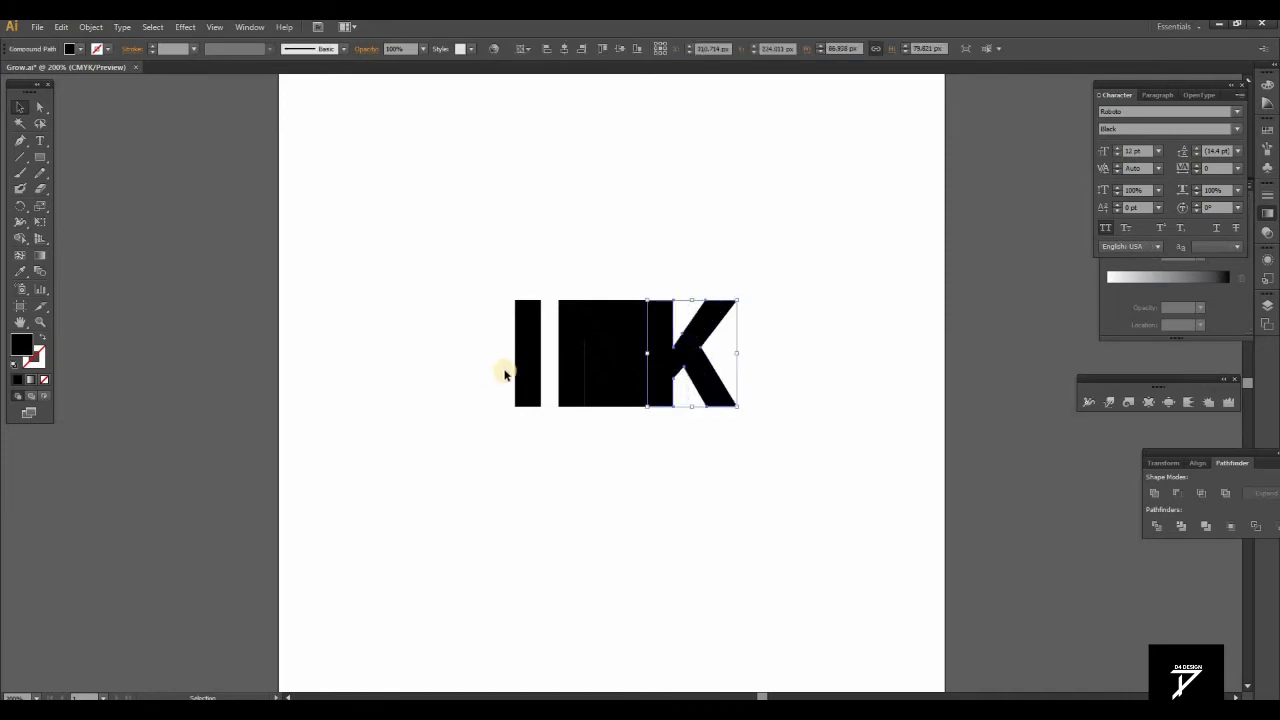
drag(525, 371, 544, 372)
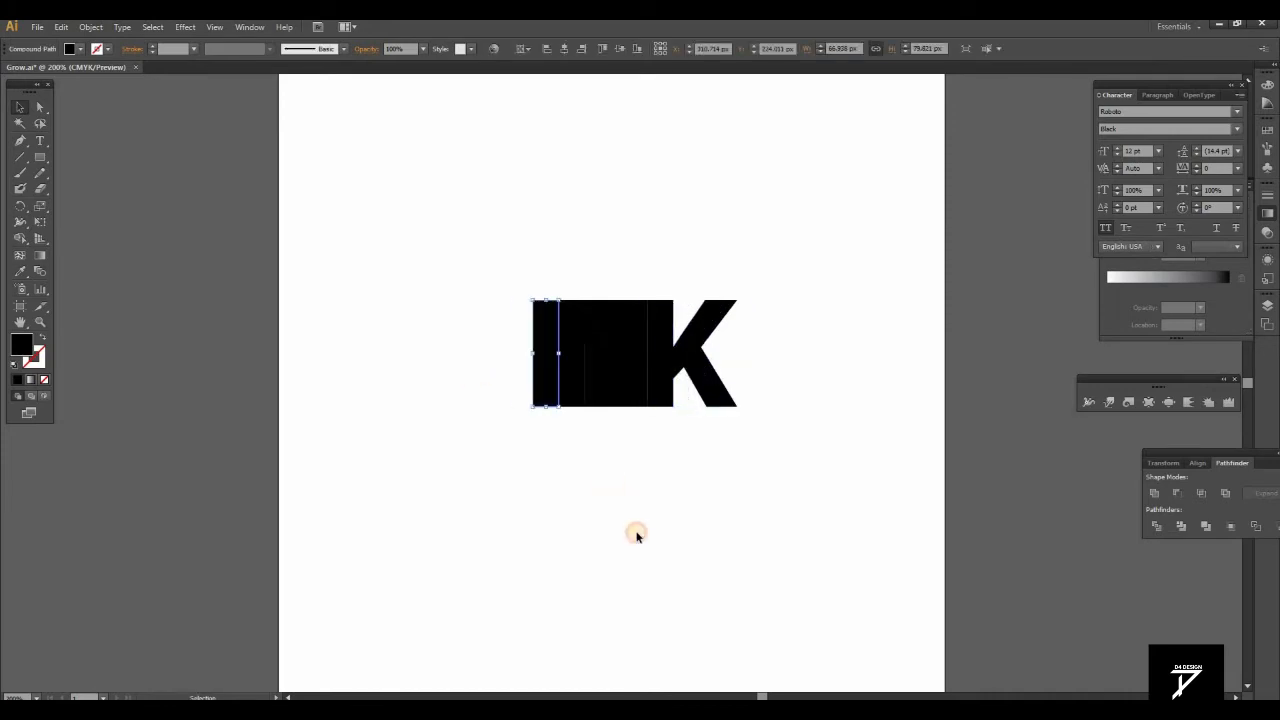
click(634, 531)
click(629, 375)
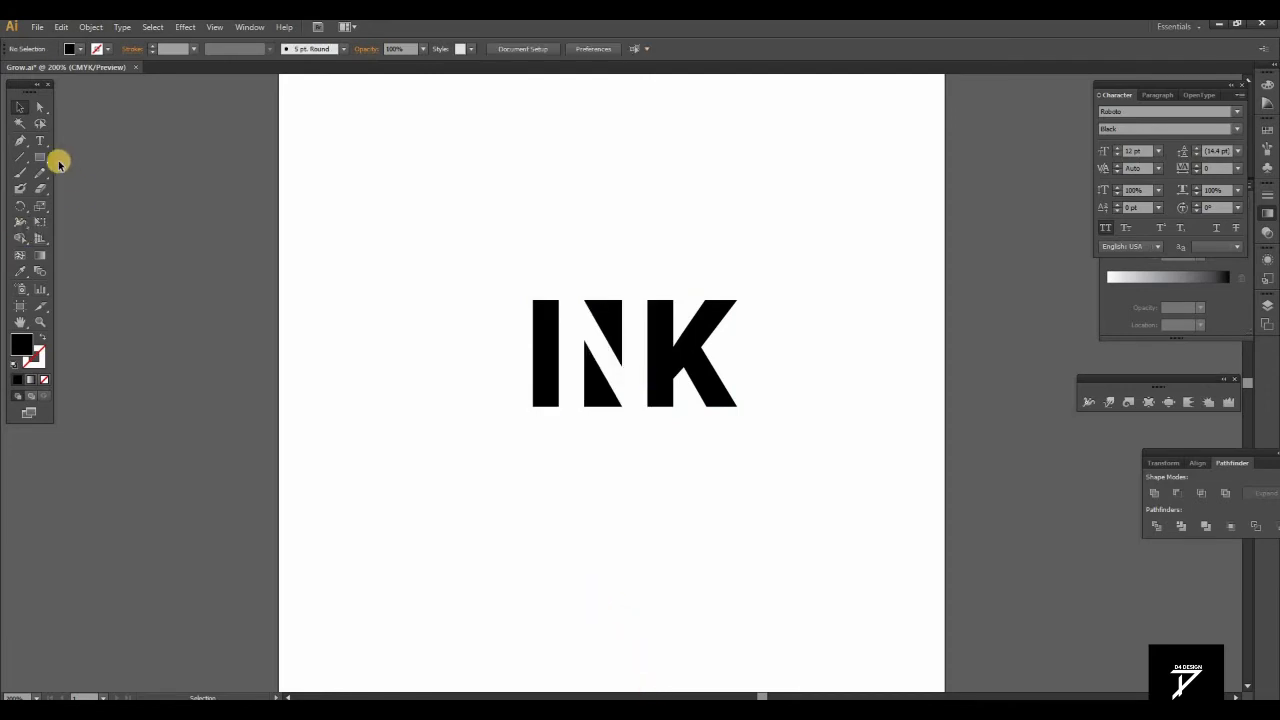
Draw a curved, pointed white shape with the Pen tool over the base of the N's lower triangle.
click(20, 140)
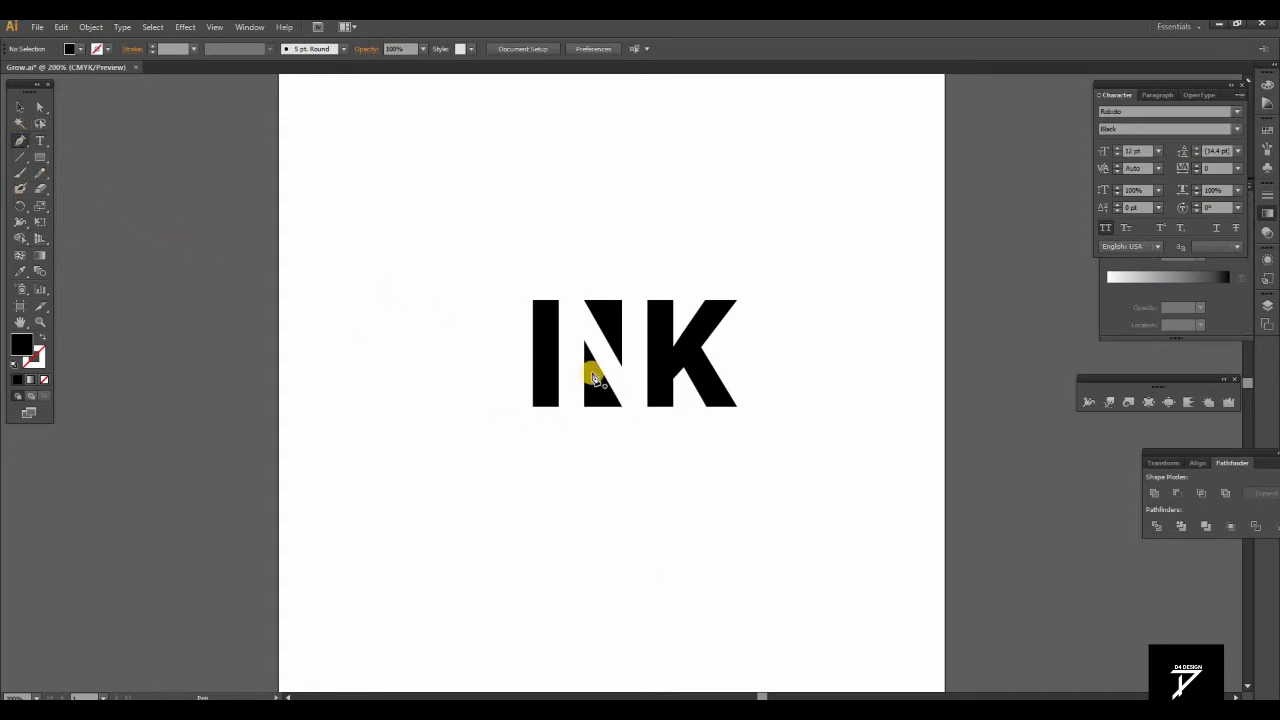
click(69, 48)
click(28, 72)
click(594, 374)
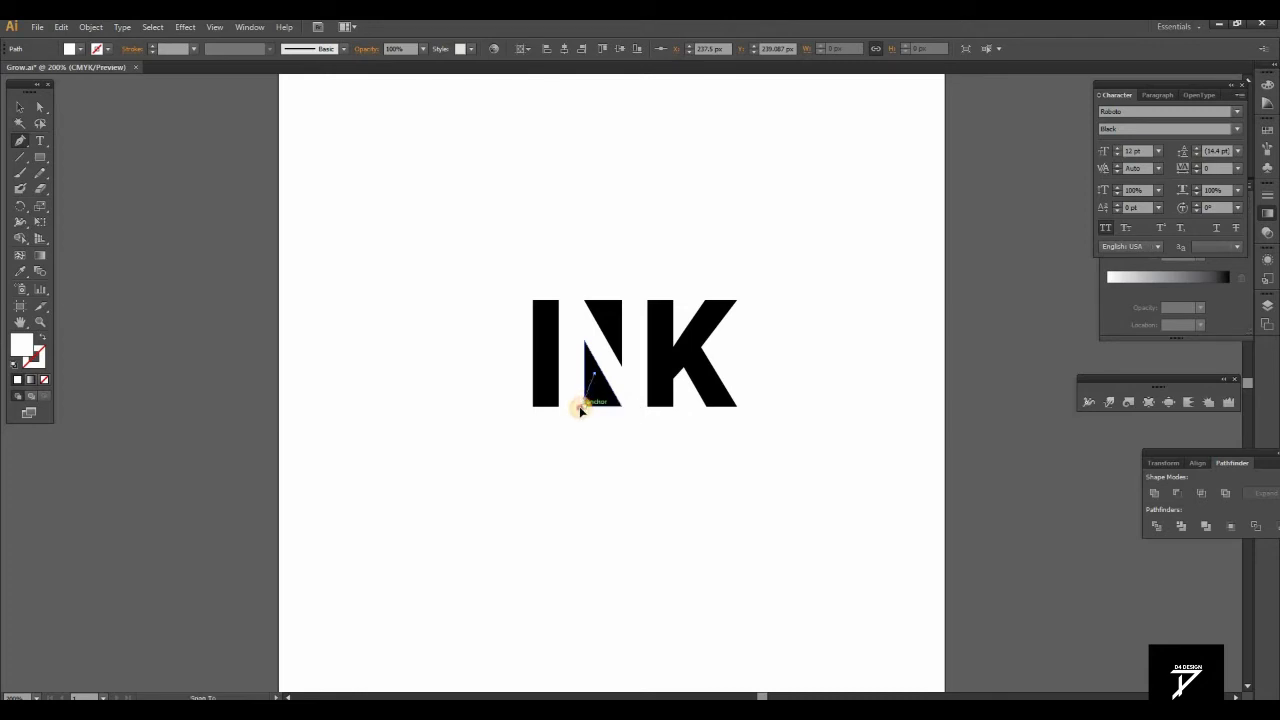
drag(570, 414, 587, 407)
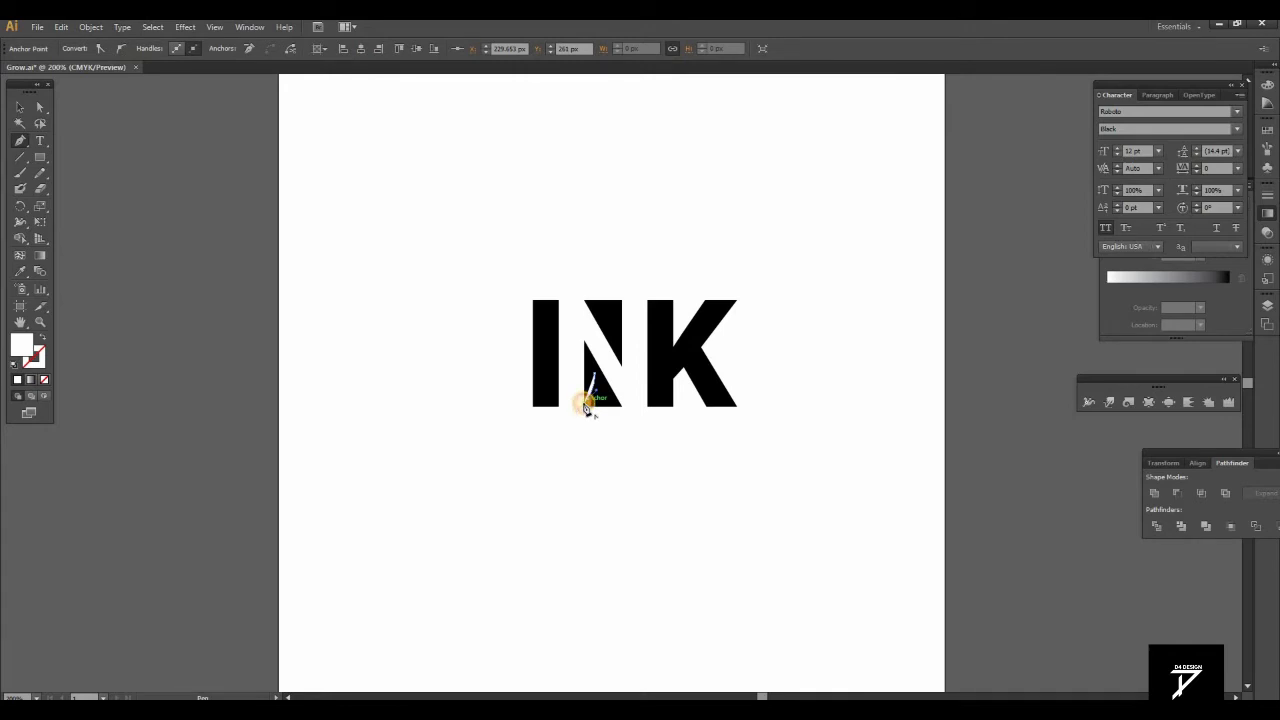
click(597, 405)
key(ctrl+z)
click(587, 404)
drag(609, 411, 616, 412)
drag(619, 411, 595, 349)
click(19, 107)
click(85, 203)
Draw a small white drop, about 4.6 × 12 px, with the Pen tool just below the N's lower triangle.
click(20, 141)
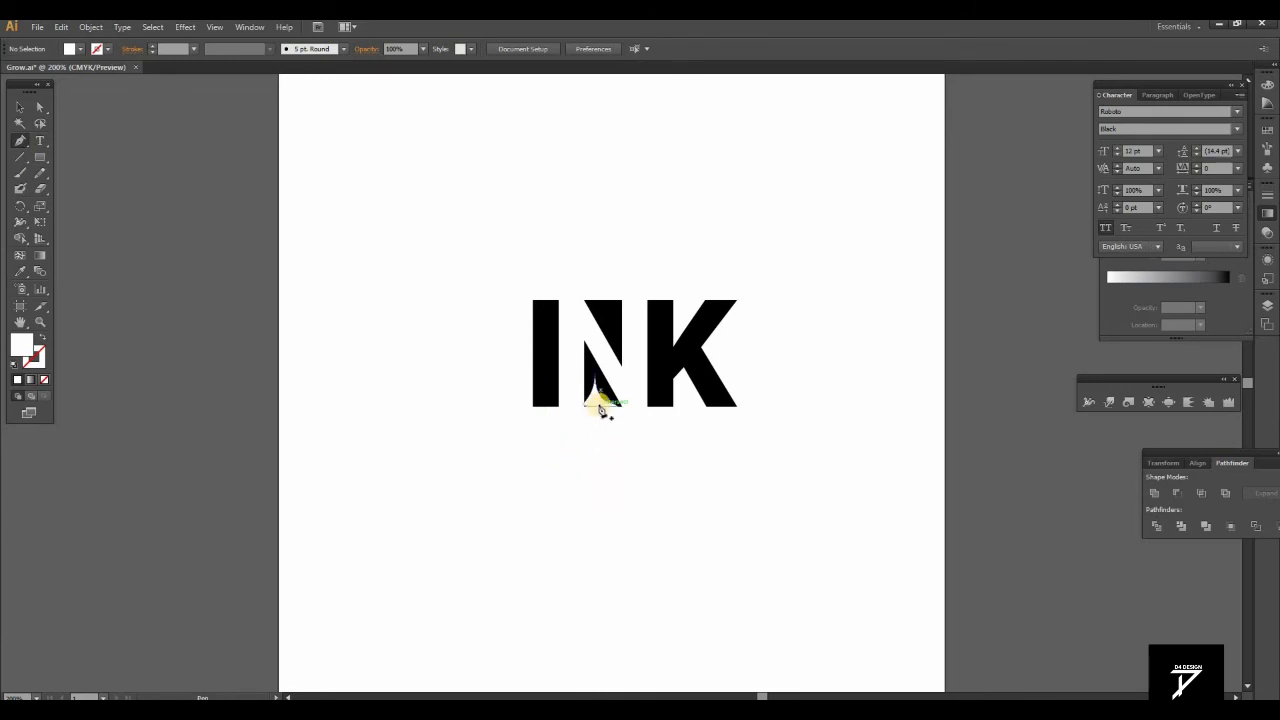
drag(600, 408, 603, 426)
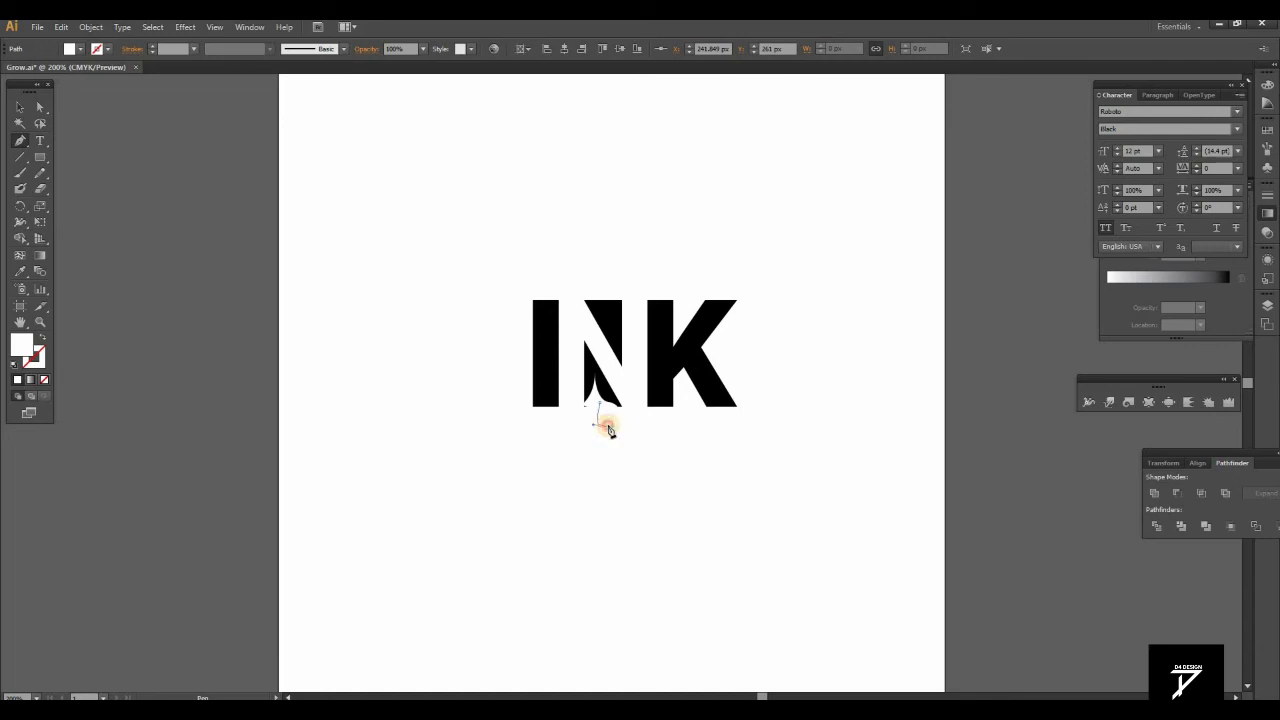
drag(608, 427, 607, 426)
click(600, 403)
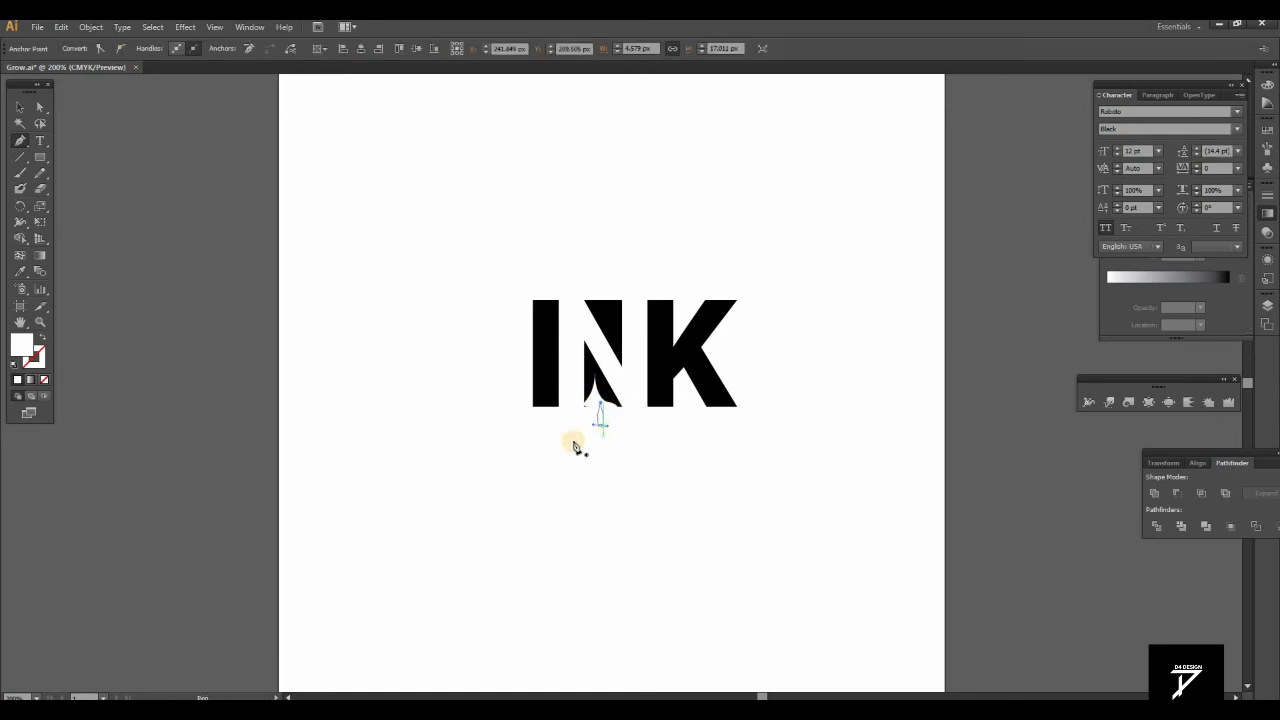
click(40, 107)
click(600, 427)
click(20, 107)
click(640, 525)
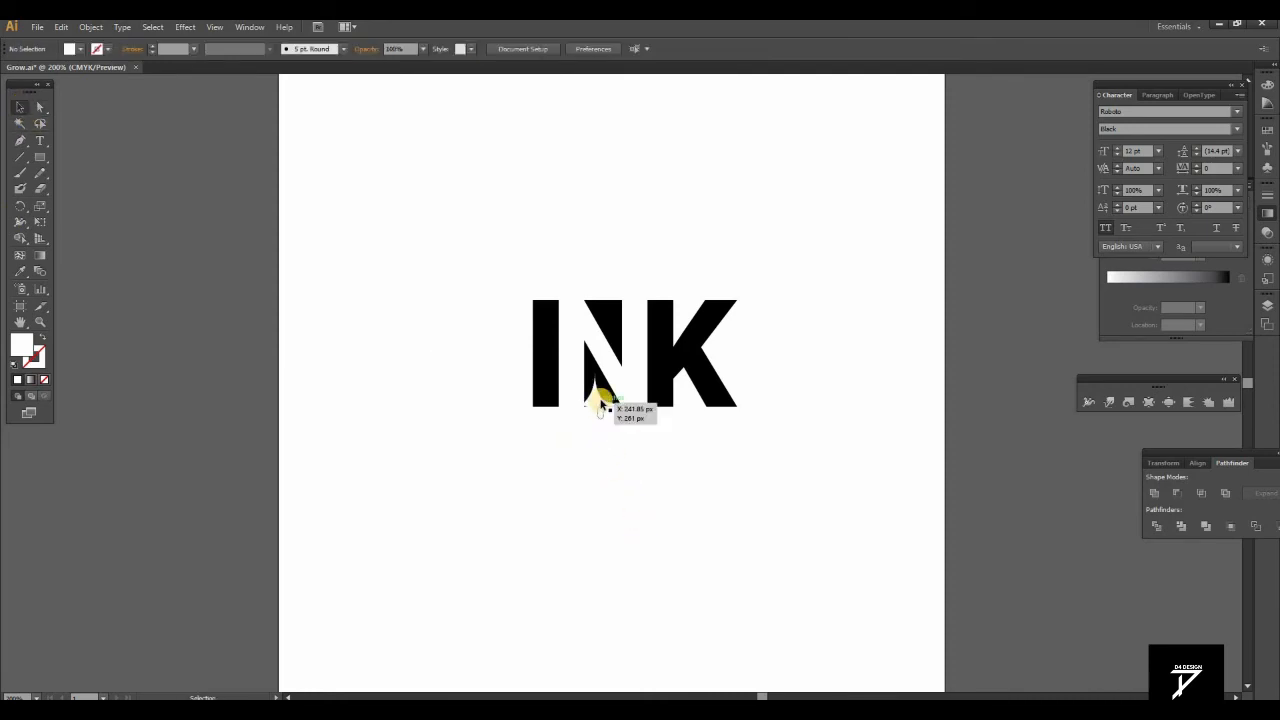
Move the white drop onto the pointed white shape at the base of the N's lower triangle.
click(599, 406)
click(562, 457)
click(596, 414)
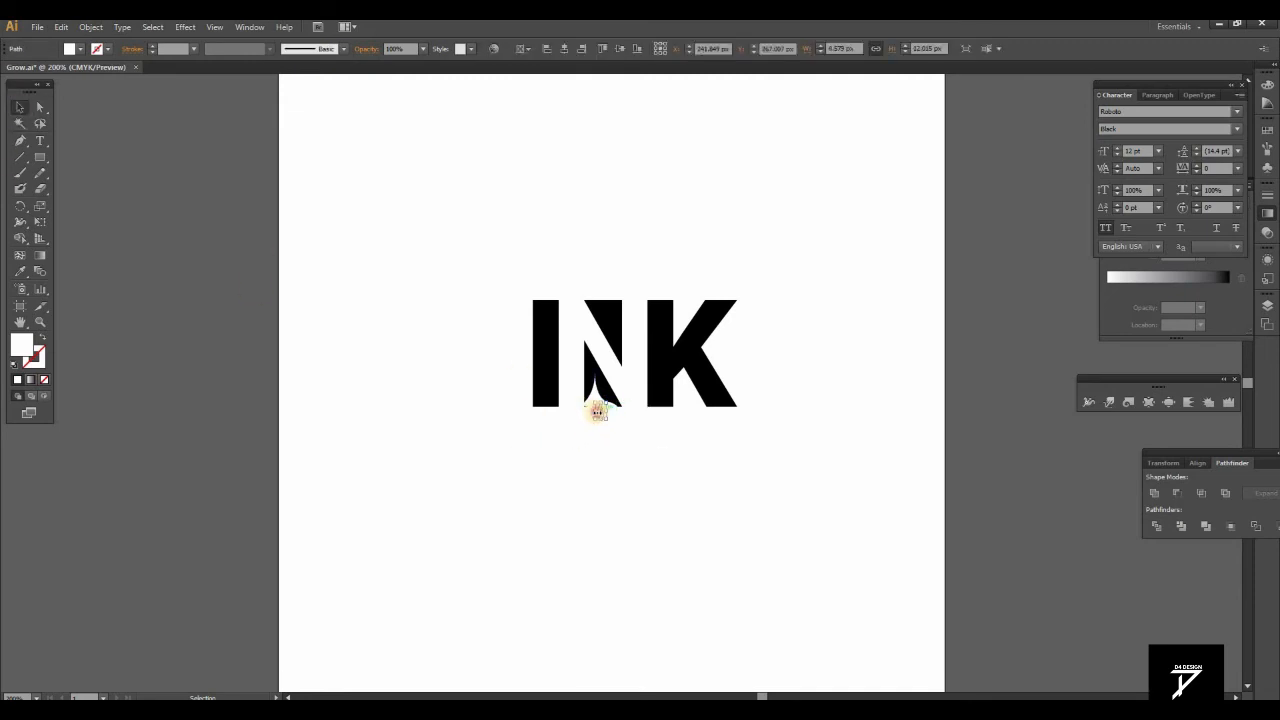
click(620, 434)
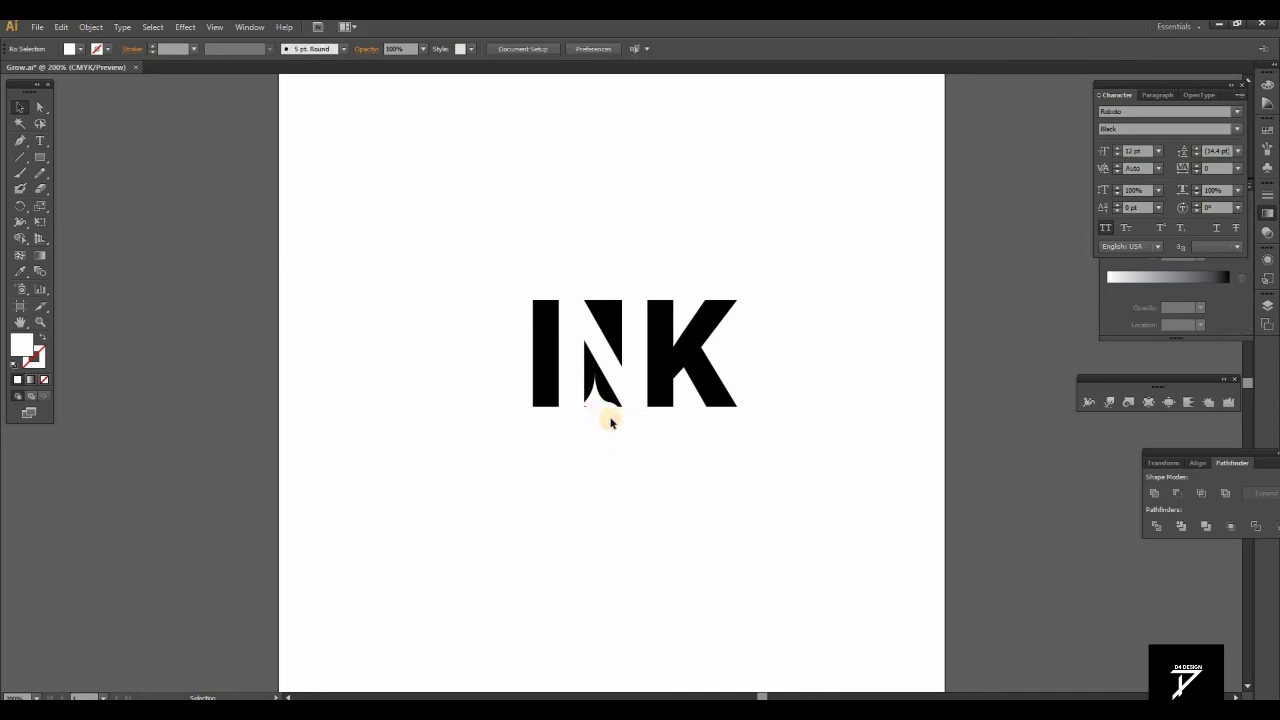
drag(604, 412, 592, 407)
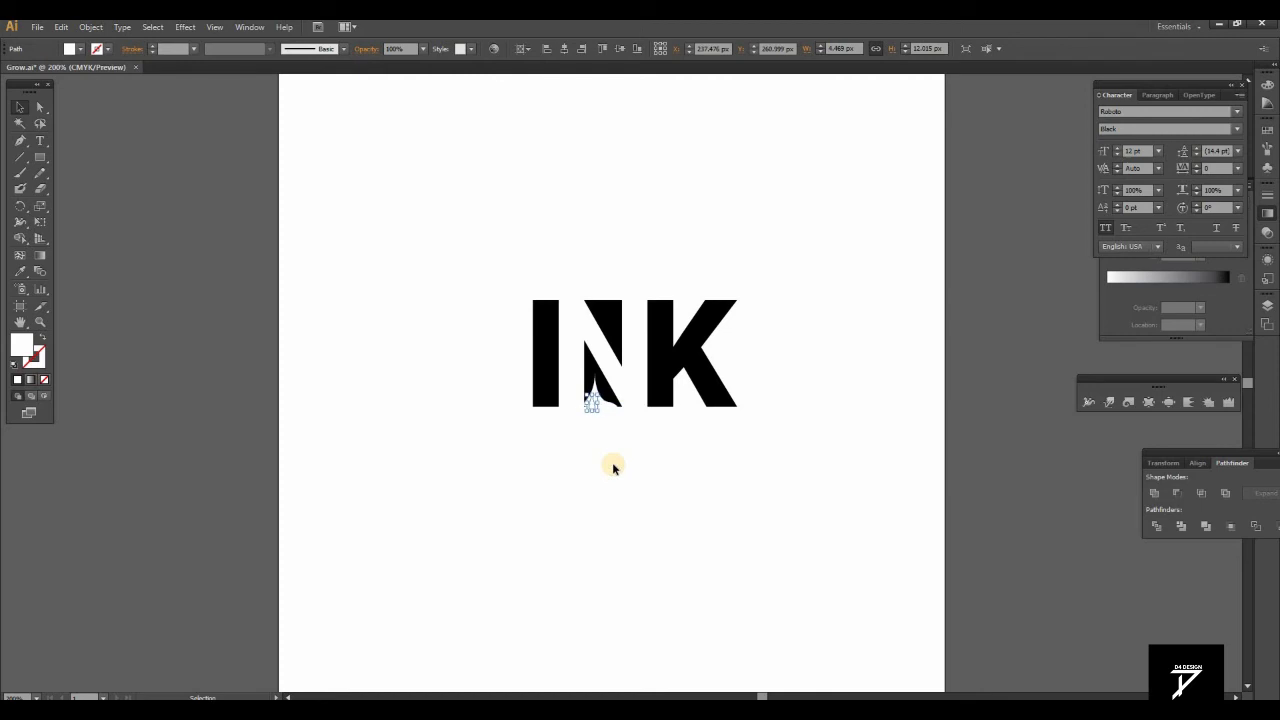
click(592, 436)
click(593, 410)
drag(592, 410, 593, 410)
Place small white drops, about 2.4 × 6 px, inside the N's lower triangle and at its lower-left corner.
click(601, 431)
click(590, 406)
click(613, 448)
mouse_move(588, 407)
mouse_down()
mouse_move(642, 372)
mouse_move(607, 396)
mouse_move(603, 386)
mouse_move(585, 416)
mouse_up()
click(603, 386)
click(629, 383)
click(628, 450)
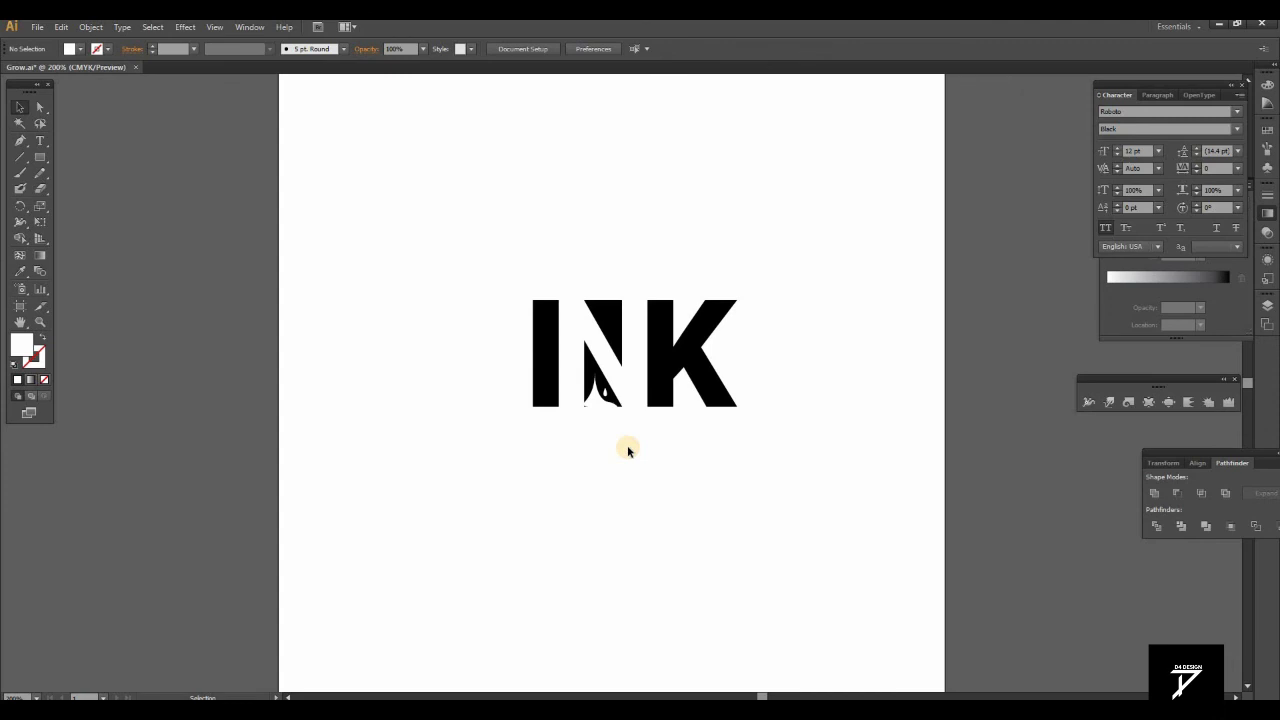
Delete the black lower triangle of the N from behind the white drop shapes.
click(587, 422)
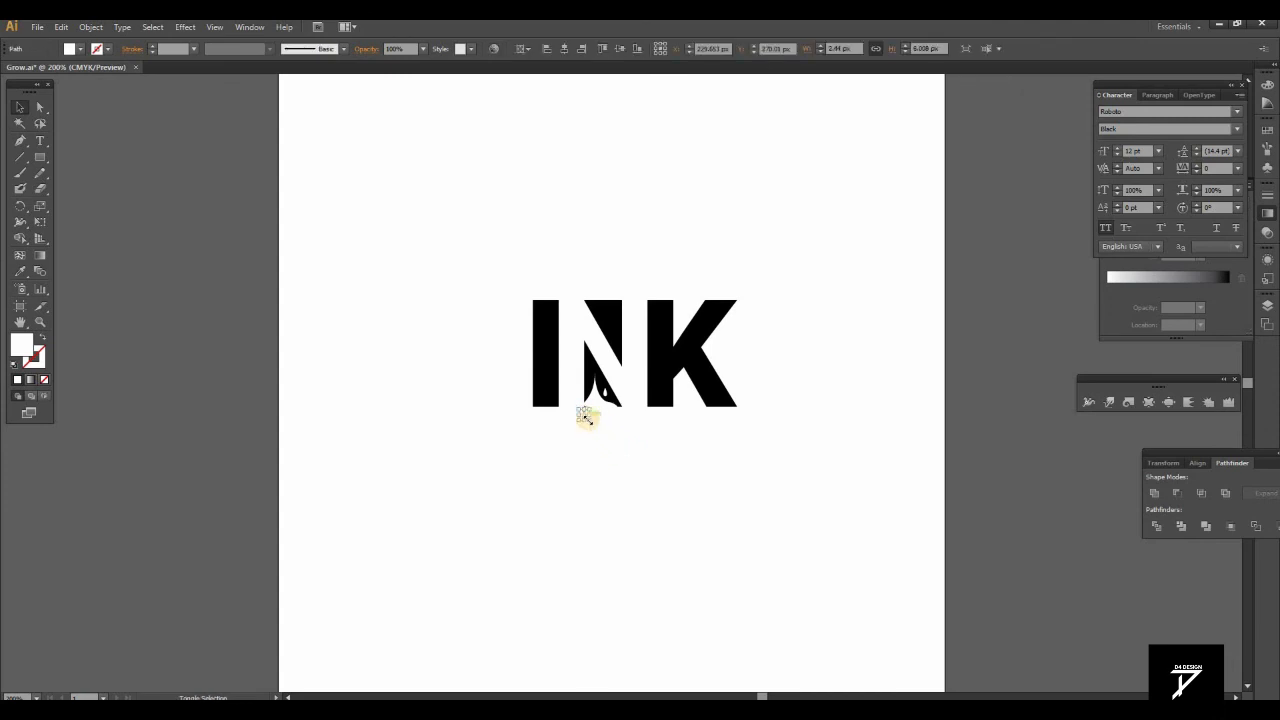
click(644, 448)
click(593, 360)
key(Delete)
Fill the I, the K and the N's upper triangle with white.
click(610, 306)
shift+click(537, 349)
shift+click(662, 348)
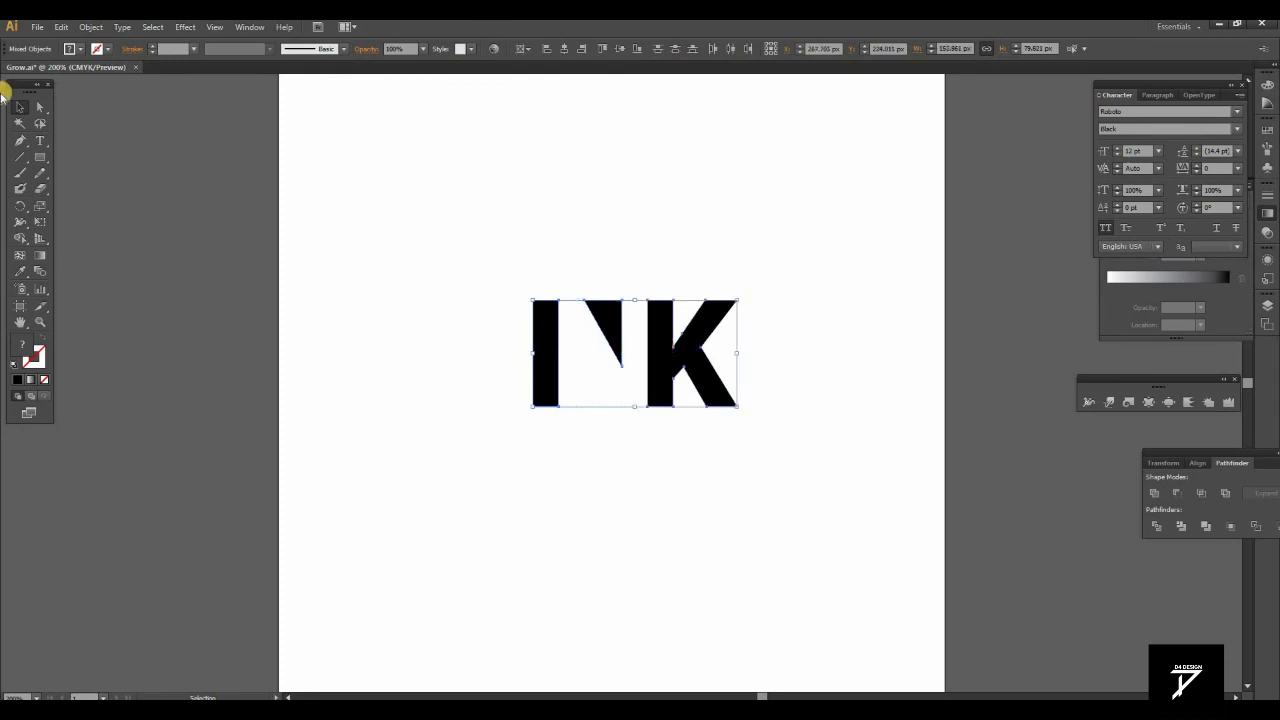
click(70, 48)
click(19, 71)
click(523, 539)
click(569, 401)
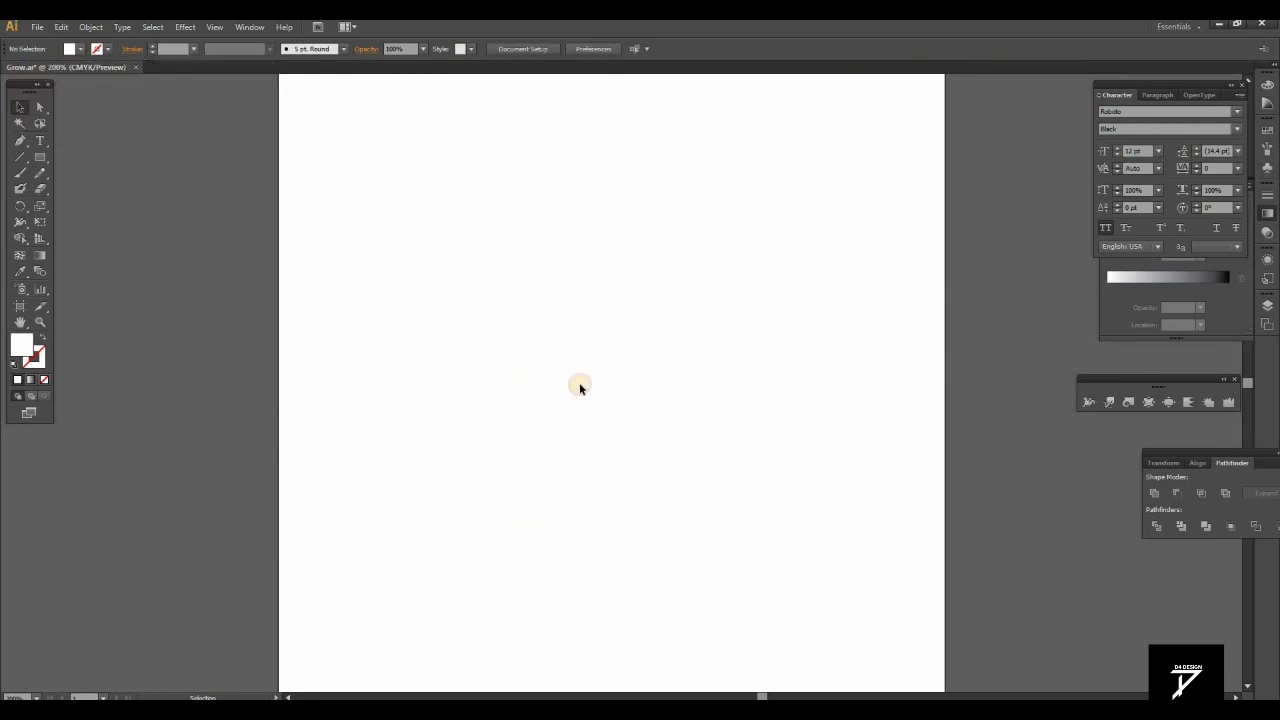
Create a 500 × 500 px rectangle over the artboard and fill it with black.
click(40, 158)
click(386, 220)
text(500)
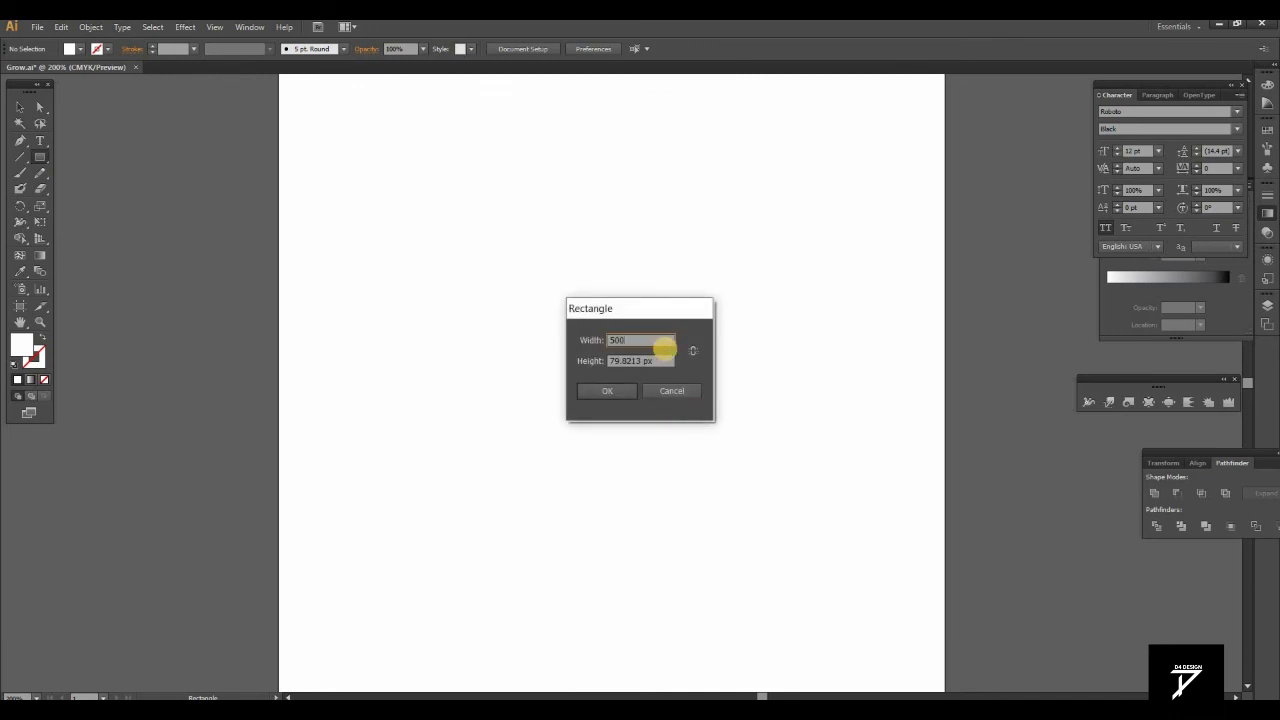
click(565, 360)
text(500)
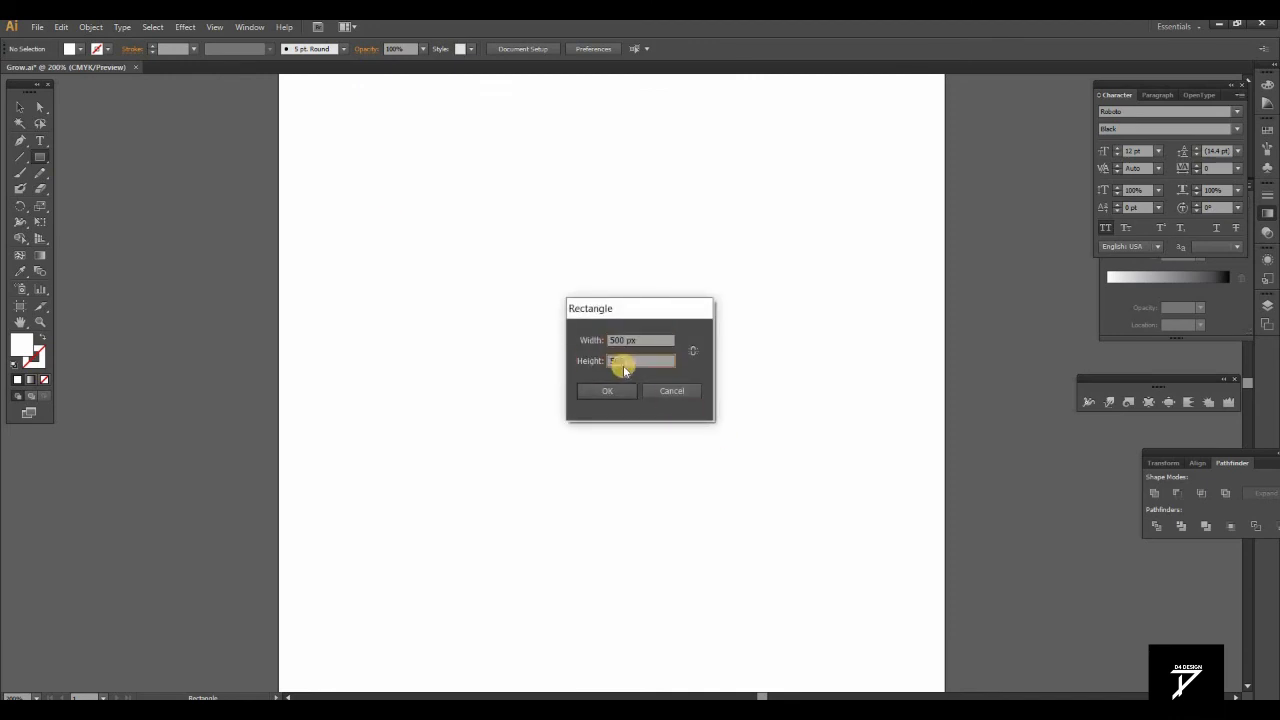
click(622, 390)
click(80, 48)
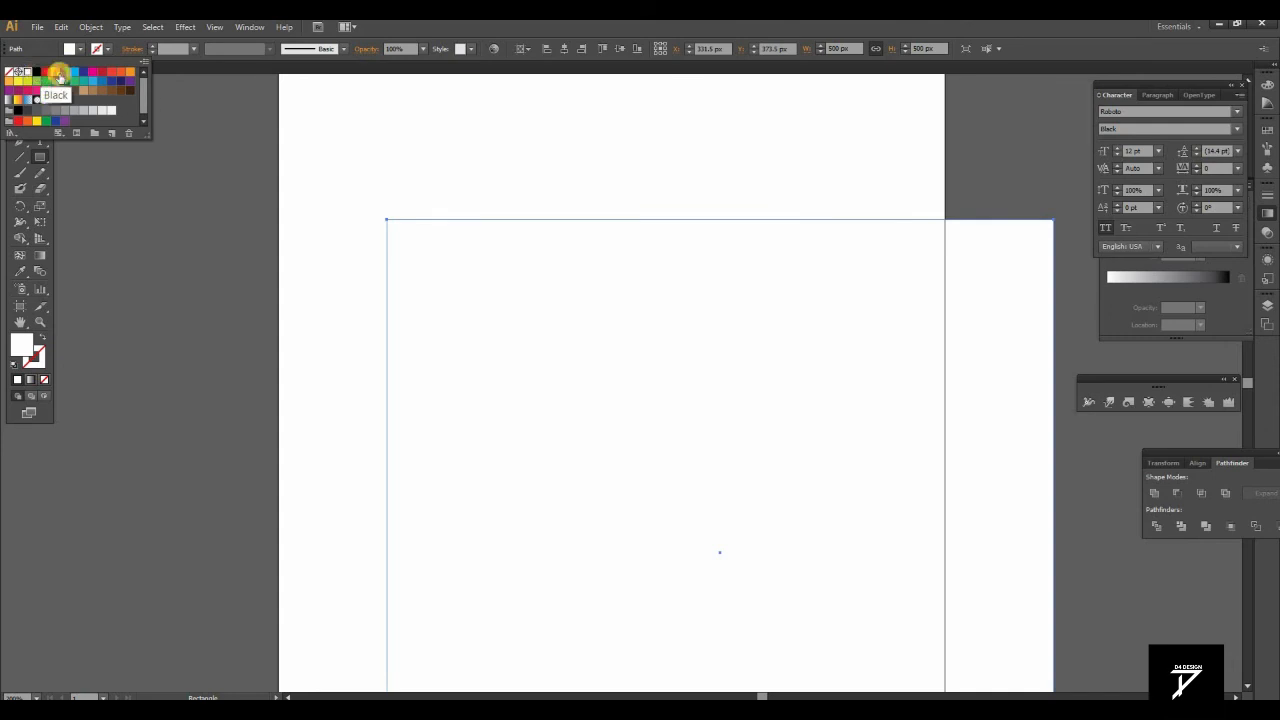
click(55, 95)
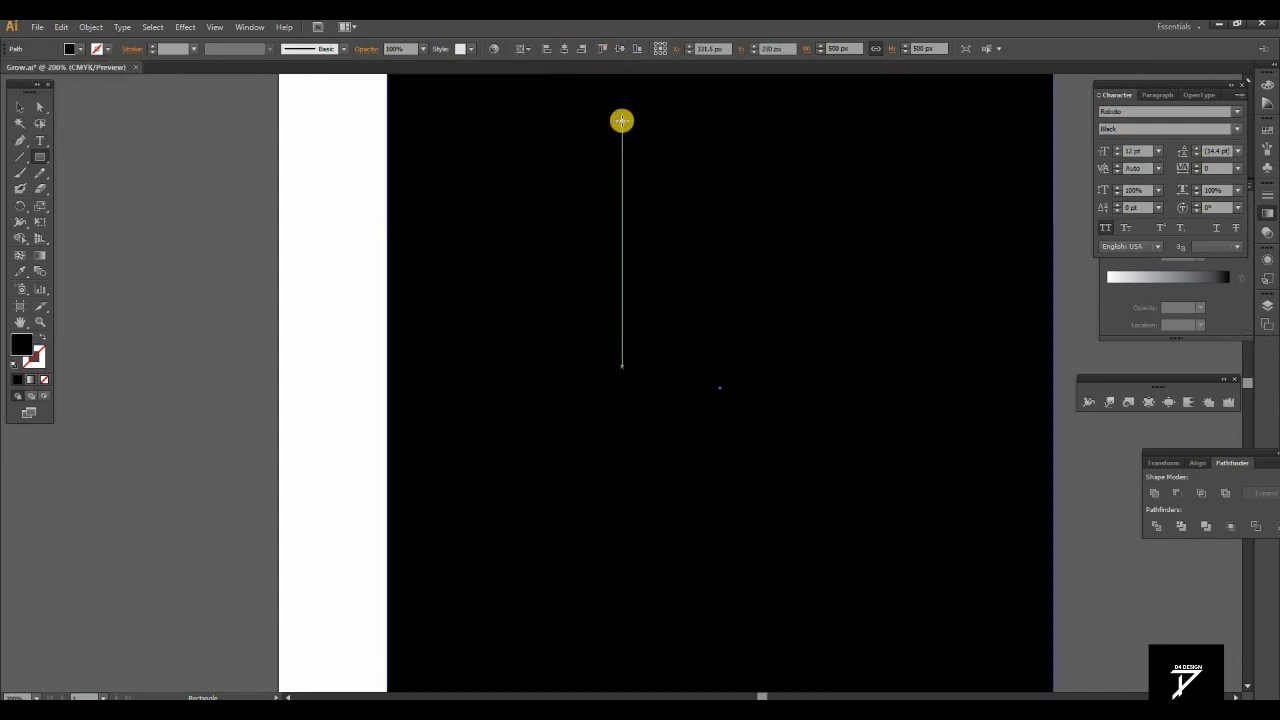
Centre the black square on the artboard and send it behind the white INK lettering.
click(564, 48)
click(623, 215)
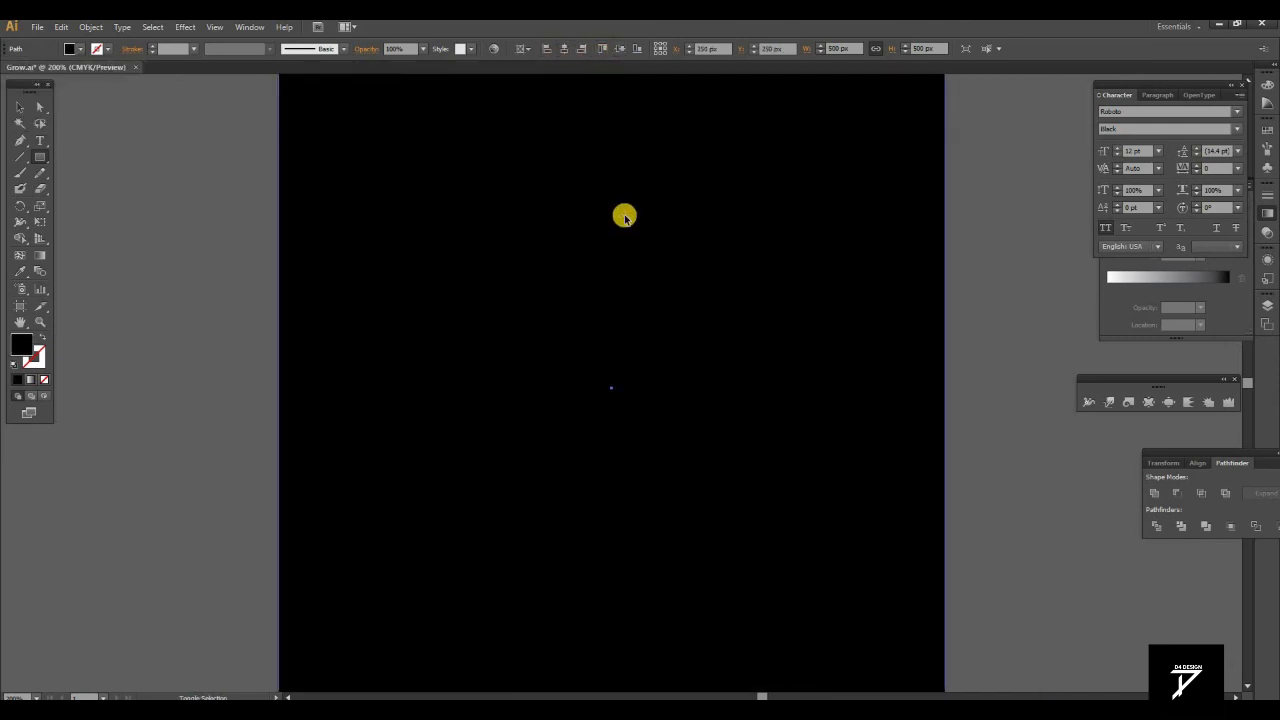
click(19, 107)
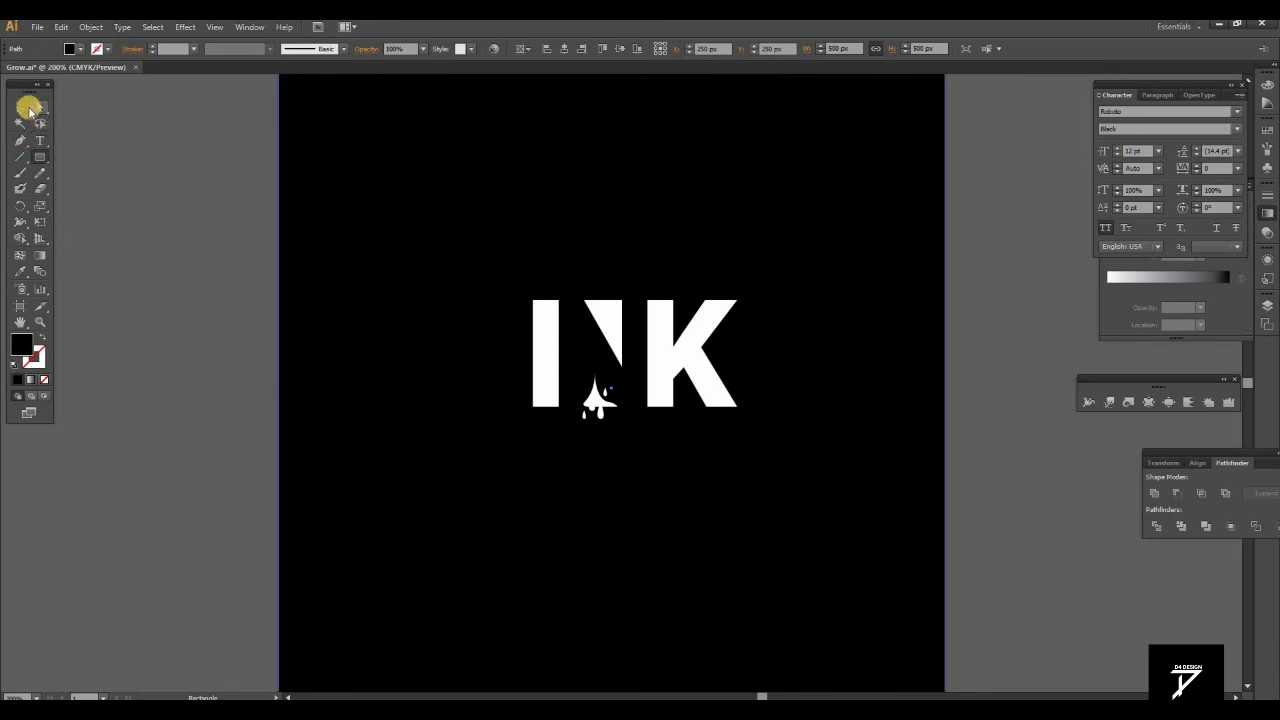
click(998, 505)
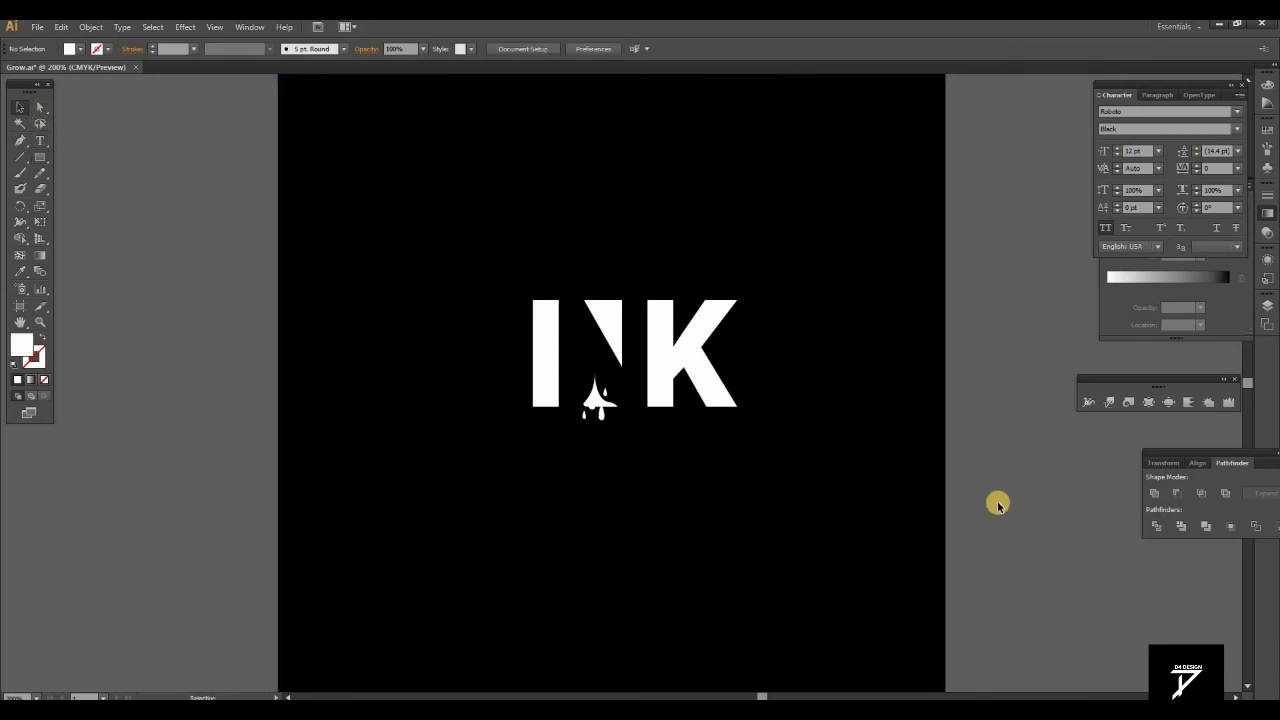